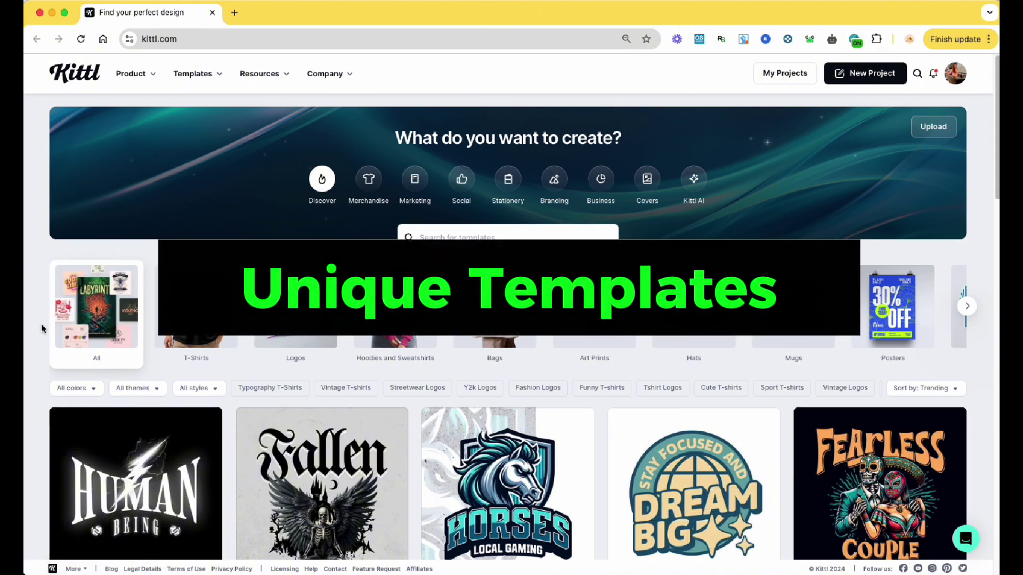
Step: Browse the template categories on the home page, from T-shirts and logos through to stickers and labels
{"action": "scroll", "coordinate": [44, 326], "scroll_direction": "down", "scroll_amount": 2}
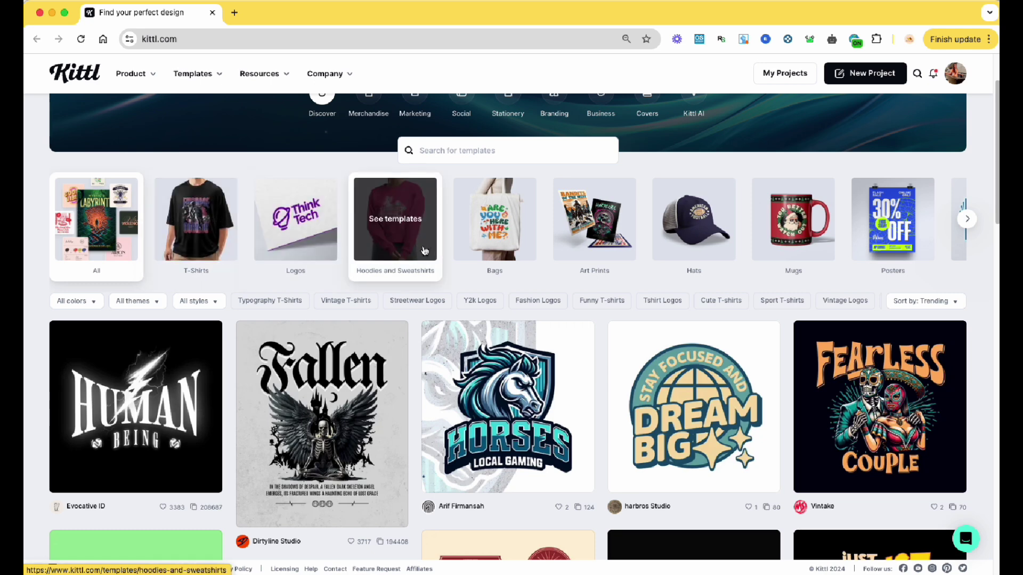
{"action": "scroll", "coordinate": [692, 267], "scroll_direction": "up", "scroll_amount": 1}
{"action": "left_click", "coordinate": [968, 249]}
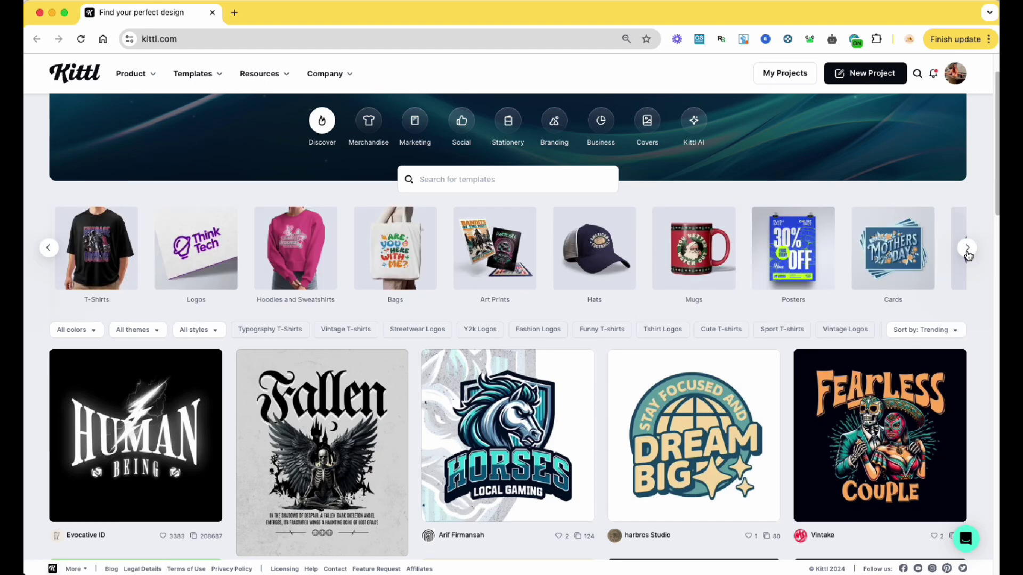
{"action": "left_click", "coordinate": [967, 250]}
{"action": "left_click", "coordinate": [967, 249]}
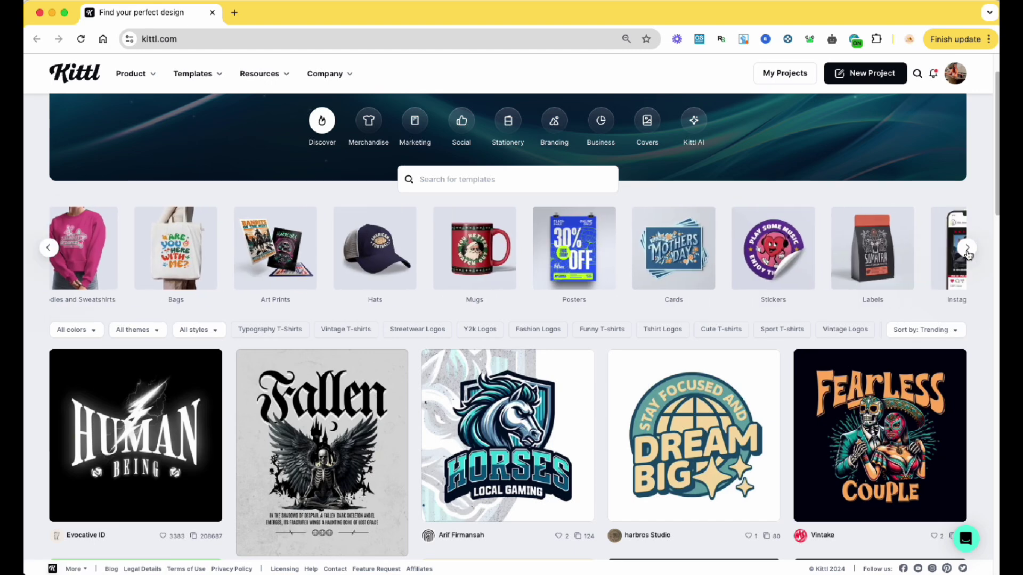
{"action": "left_click", "coordinate": [968, 250]}
{"action": "left_click", "coordinate": [51, 247]}
{"action": "left_click", "coordinate": [50, 247]}
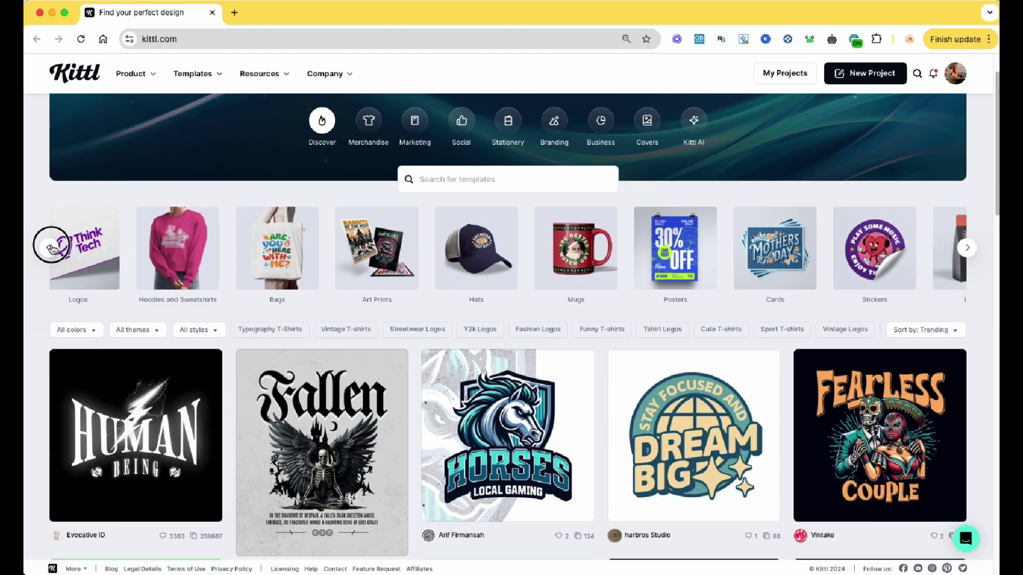
{"action": "left_click", "coordinate": [50, 247]}
{"action": "left_click", "coordinate": [51, 246]}
Step: Open the T-Shirts template category and look through its designs
{"action": "left_click", "coordinate": [203, 247]}
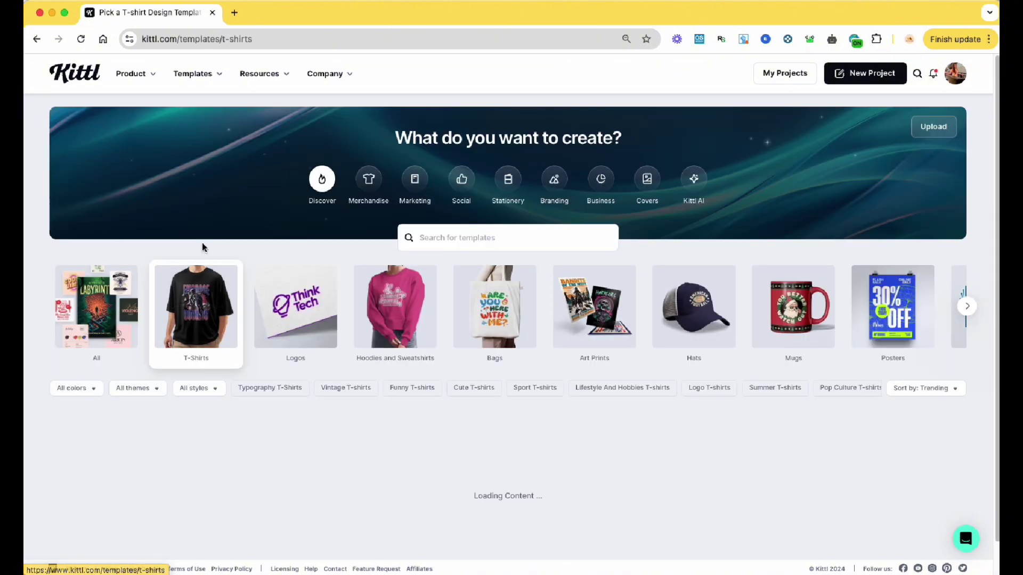
{"action": "scroll", "coordinate": [47, 413], "scroll_direction": "down", "scroll_amount": 3}
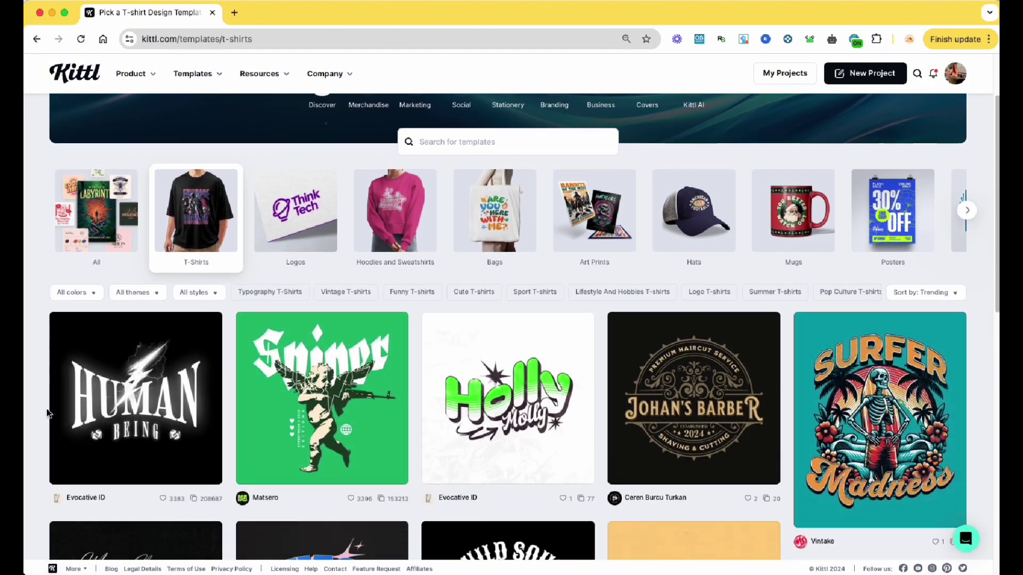
{"action": "scroll", "coordinate": [47, 413], "scroll_direction": "down", "scroll_amount": 10}
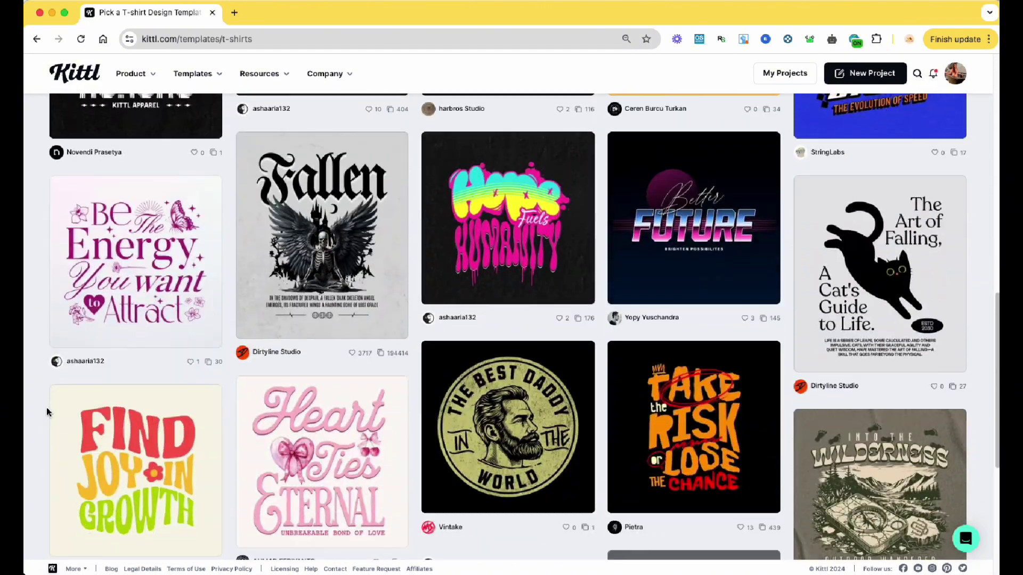
{"action": "scroll", "coordinate": [46, 412], "scroll_direction": "down", "scroll_amount": 6}
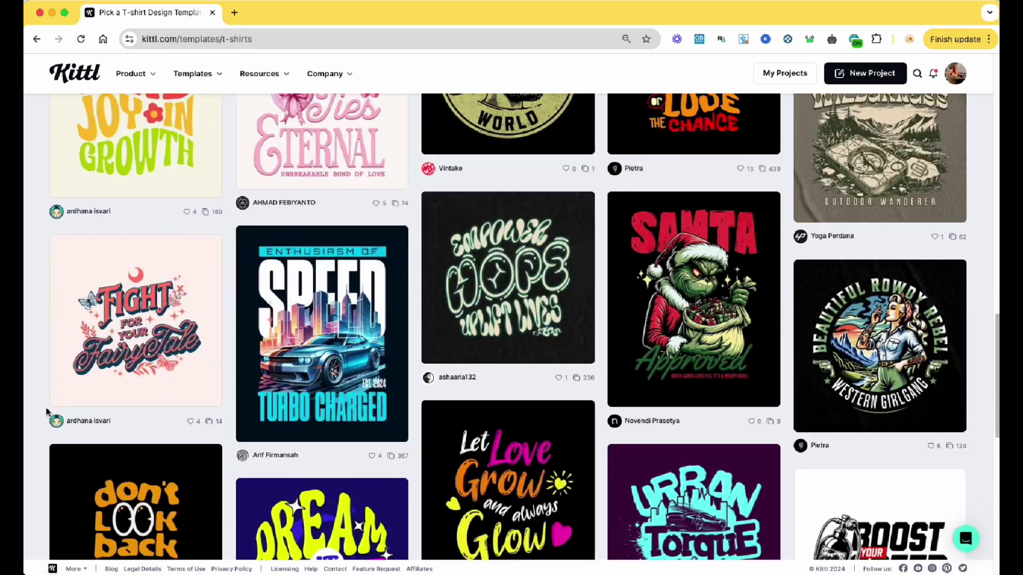
{"action": "scroll", "coordinate": [46, 408], "scroll_direction": "up", "scroll_amount": 20}
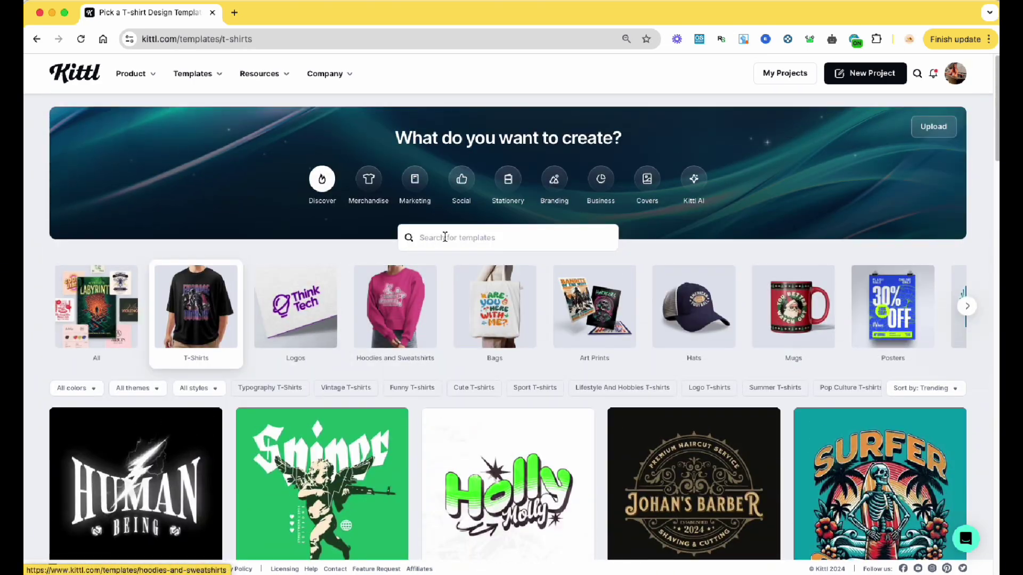
Step: Search the T-shirt templates for "coquette" and look through the matching designs
{"action": "left_click", "coordinate": [418, 236]}
{"action": "type", "text": "coquette"}
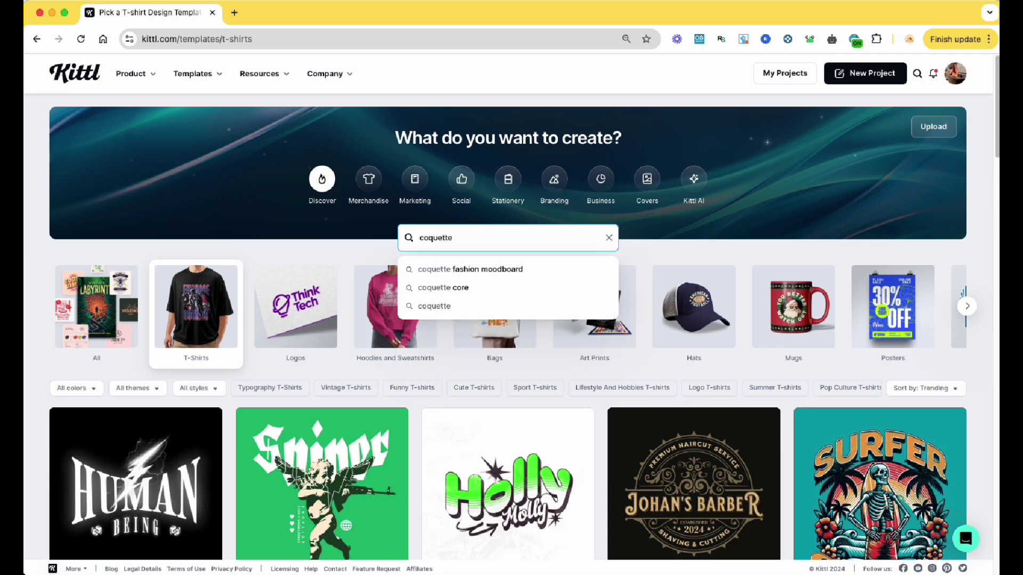
{"action": "key", "text": "Return"}
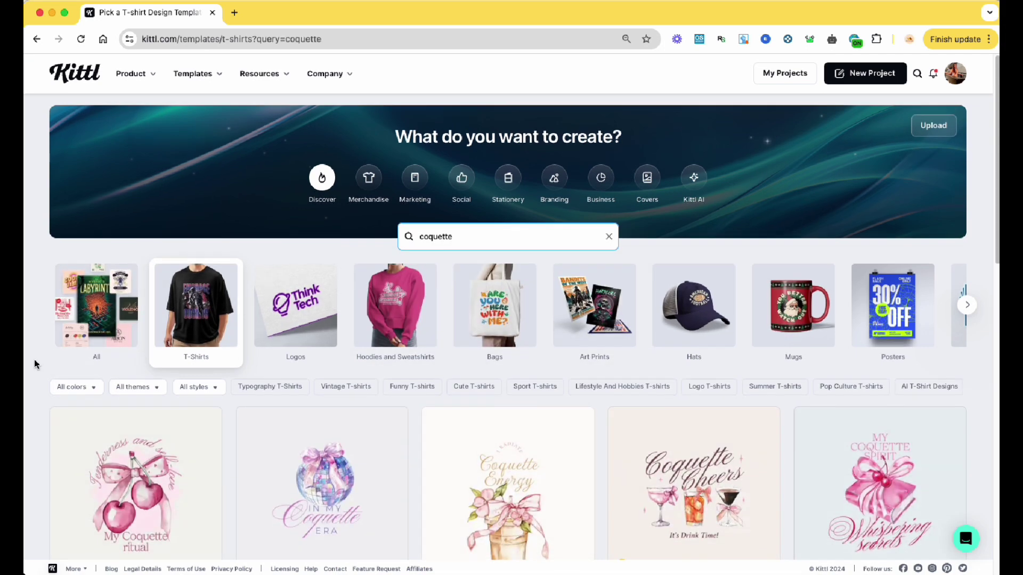
{"action": "scroll", "coordinate": [35, 365], "scroll_direction": "down", "scroll_amount": 7}
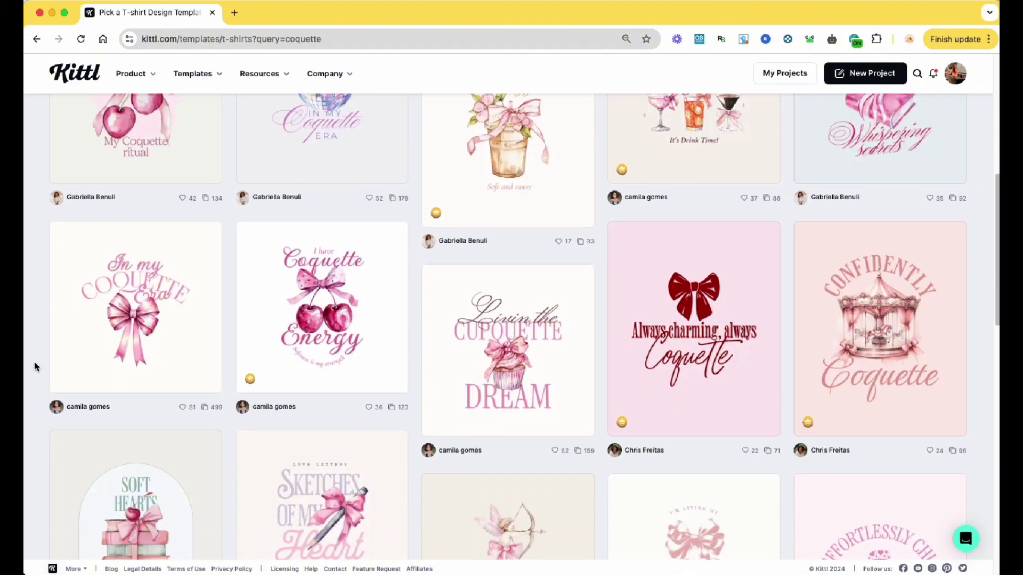
{"action": "scroll", "coordinate": [53, 366], "scroll_direction": "down", "scroll_amount": 5}
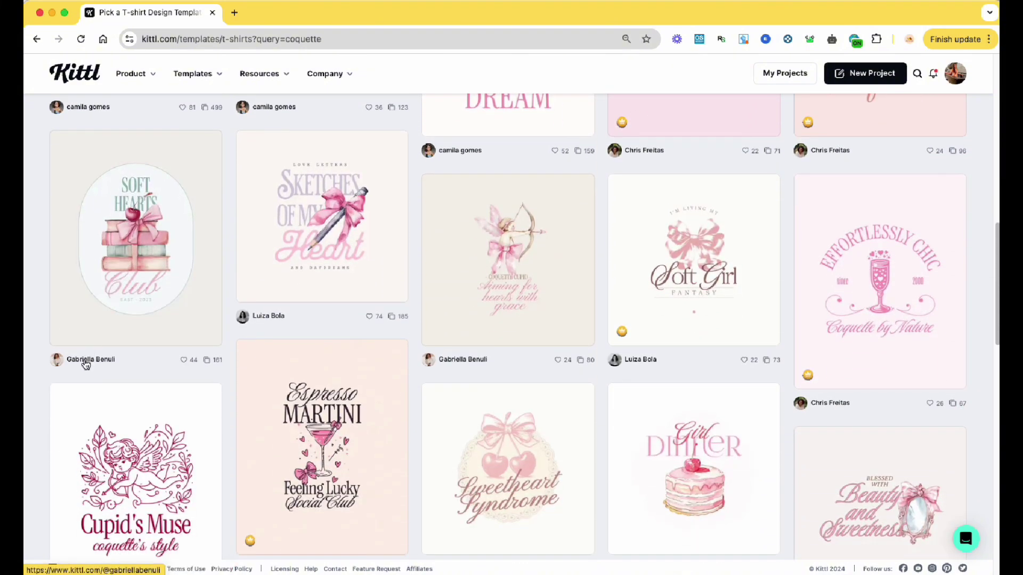
{"action": "scroll", "coordinate": [85, 364], "scroll_direction": "down", "scroll_amount": 3}
{"action": "scroll", "coordinate": [86, 363], "scroll_direction": "up", "scroll_amount": 5}
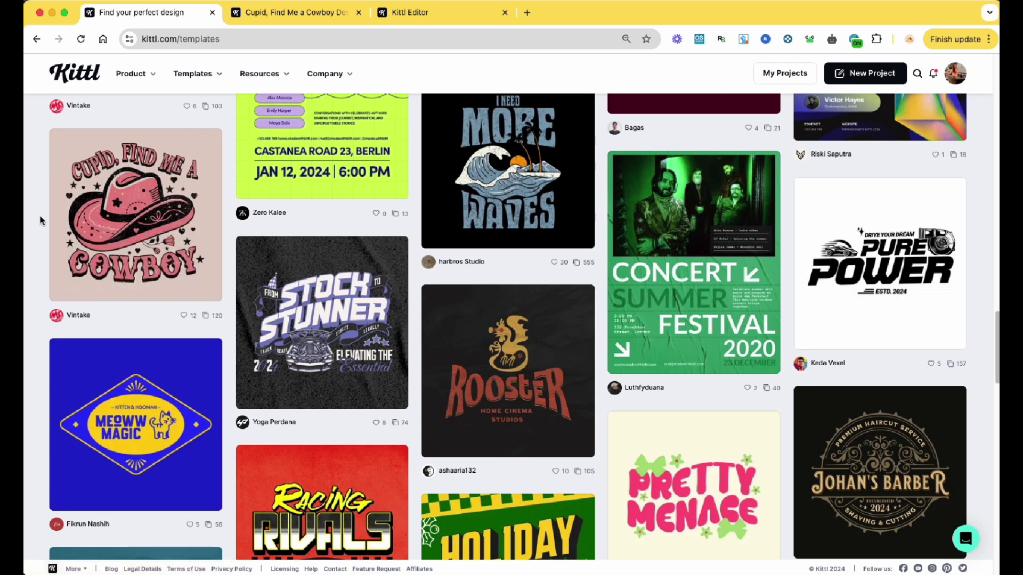
Step: Switch to the Kittl Editor with the "Cupid, Find Me a Cowboy" project, deselect the artboard and close the elements library
{"action": "left_click", "coordinate": [296, 12]}
{"action": "mouse_move", "coordinate": [260, 73]}
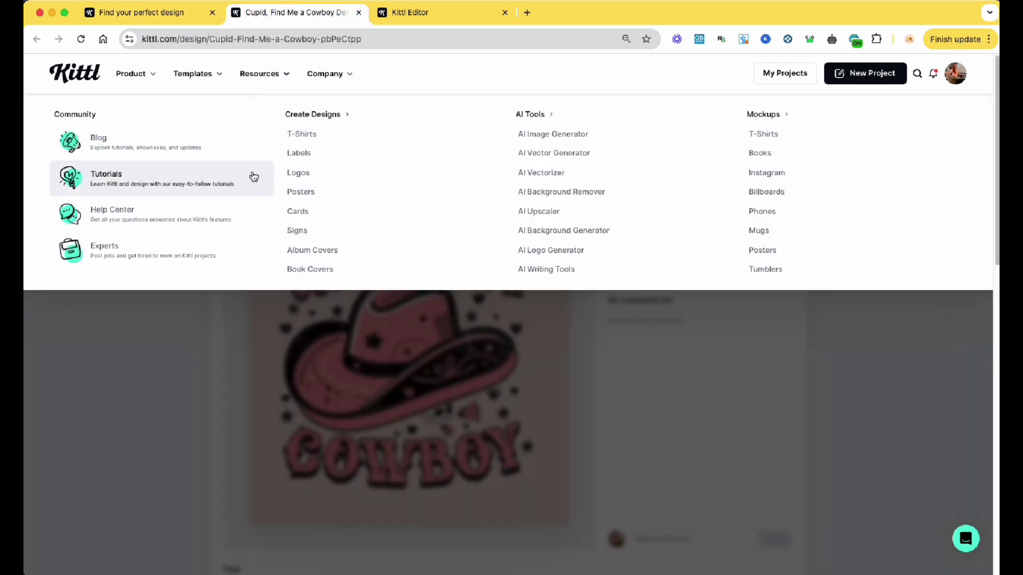
{"action": "left_click", "coordinate": [429, 14]}
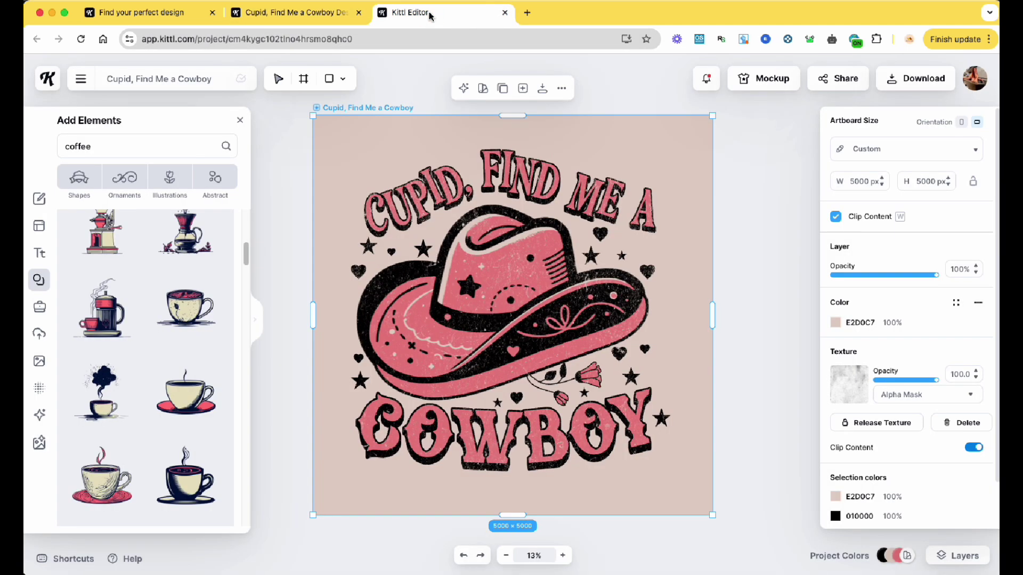
{"action": "left_click", "coordinate": [264, 160]}
{"action": "left_click", "coordinate": [239, 120]}
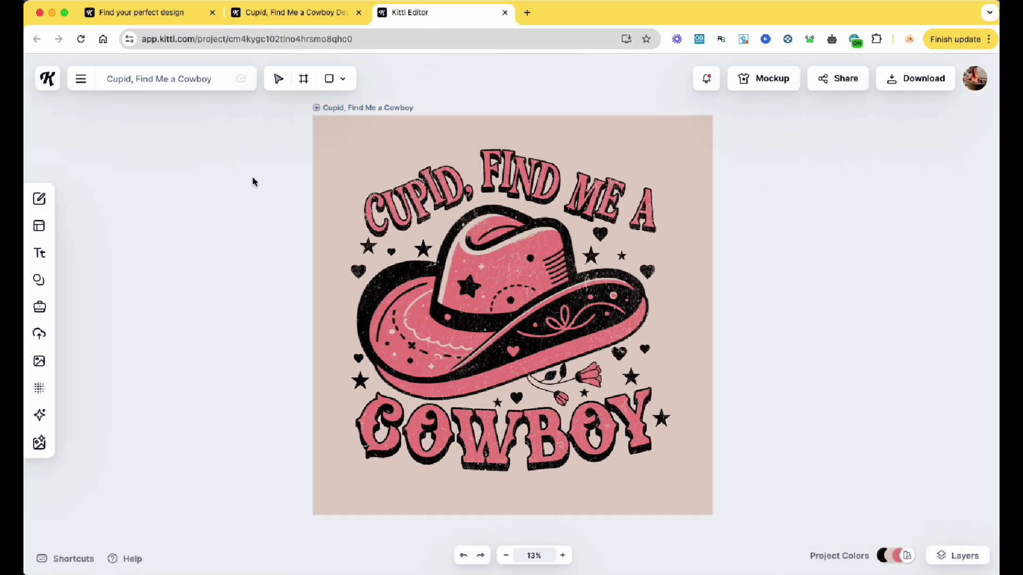
Step: Move the "Cupid, Find Me a Cowboy" artboard to the left on the canvas and duplicate it
{"action": "left_click_drag", "start_coordinate": [369, 108], "coordinate": [134, 121]}
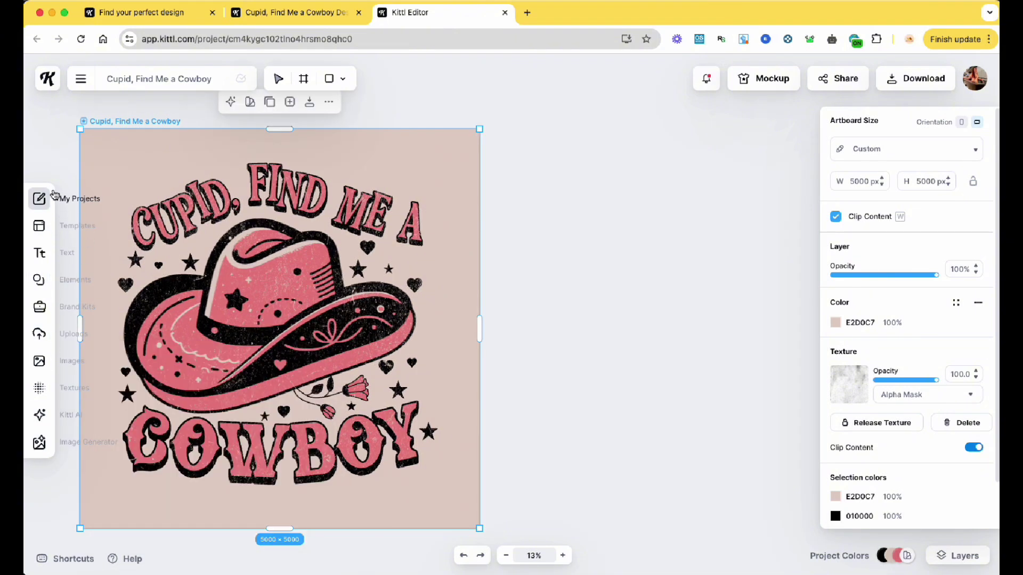
{"action": "left_click", "coordinate": [646, 238]}
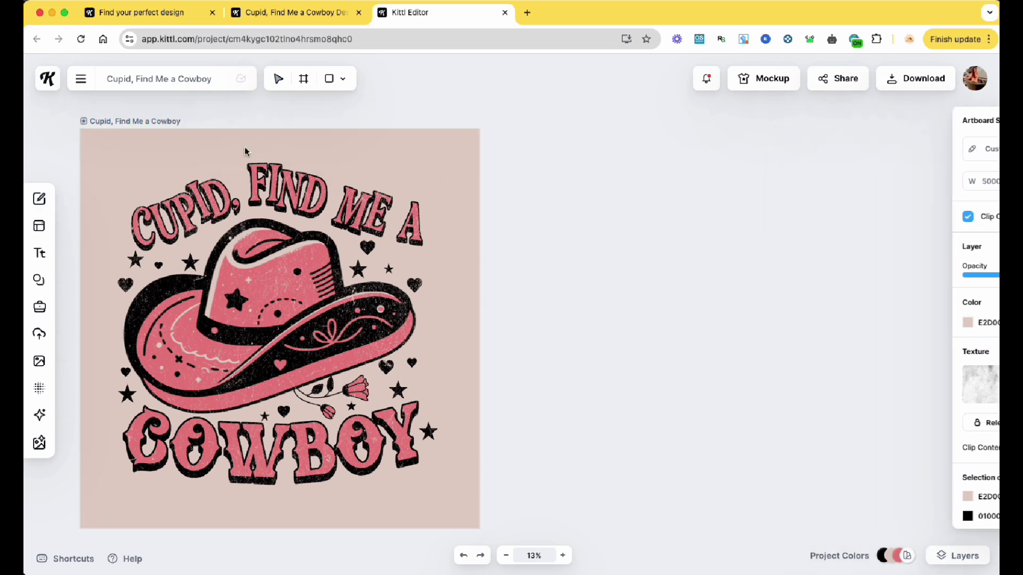
{"action": "left_click", "coordinate": [130, 122]}
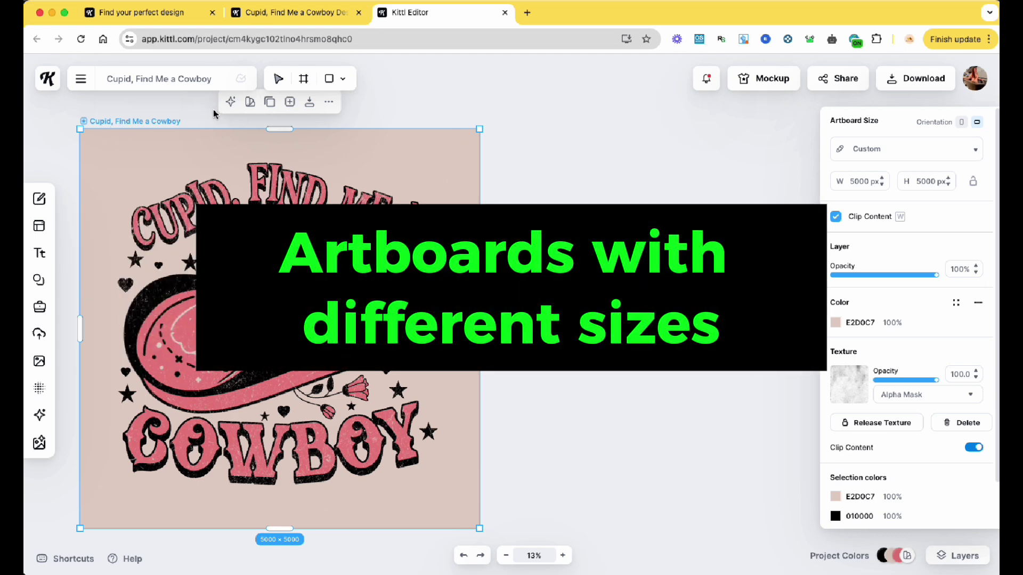
{"action": "left_click", "coordinate": [268, 103]}
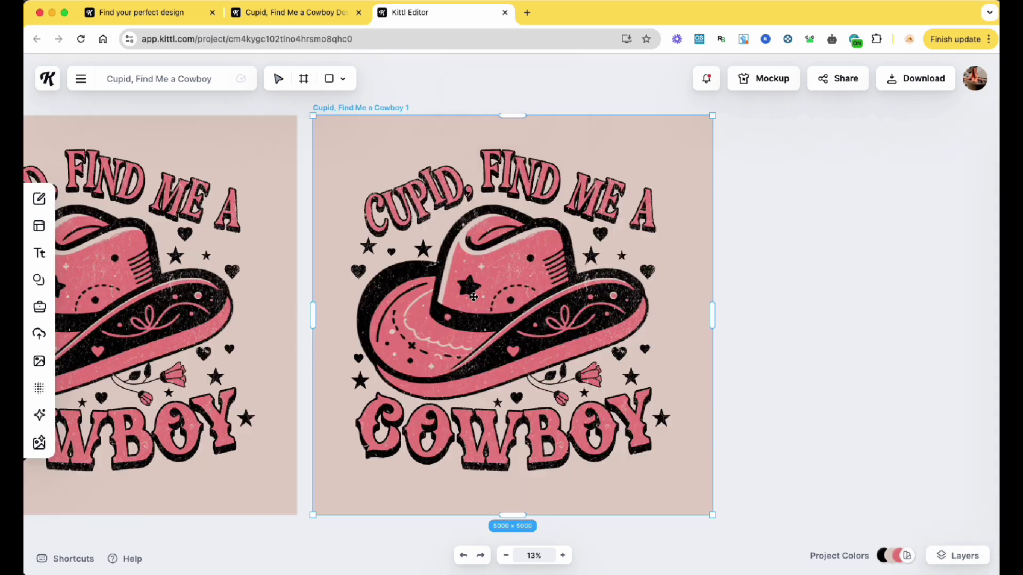
{"action": "left_click", "coordinate": [506, 556]}
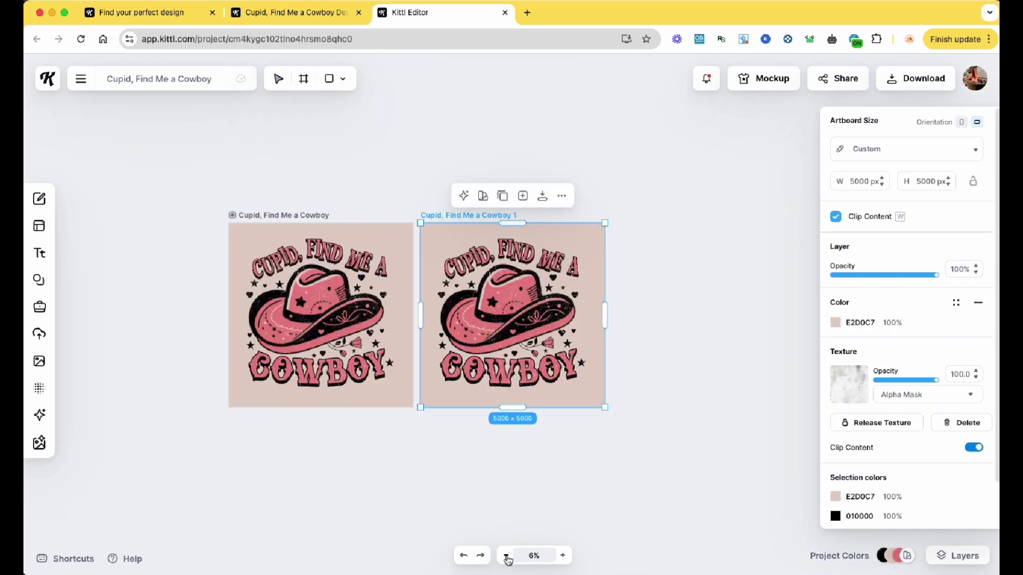
{"action": "left_click", "coordinate": [288, 198]}
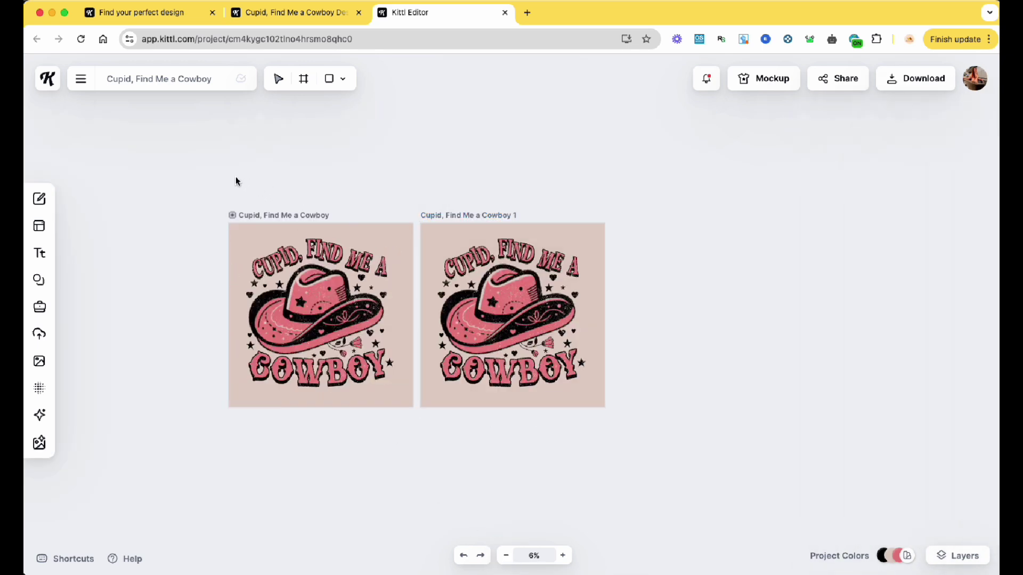
Step: Draw a blank artboard of about 3617 × 3767 px beside the duplicate, and remove both extra artboards
{"action": "left_click", "coordinate": [305, 80]}
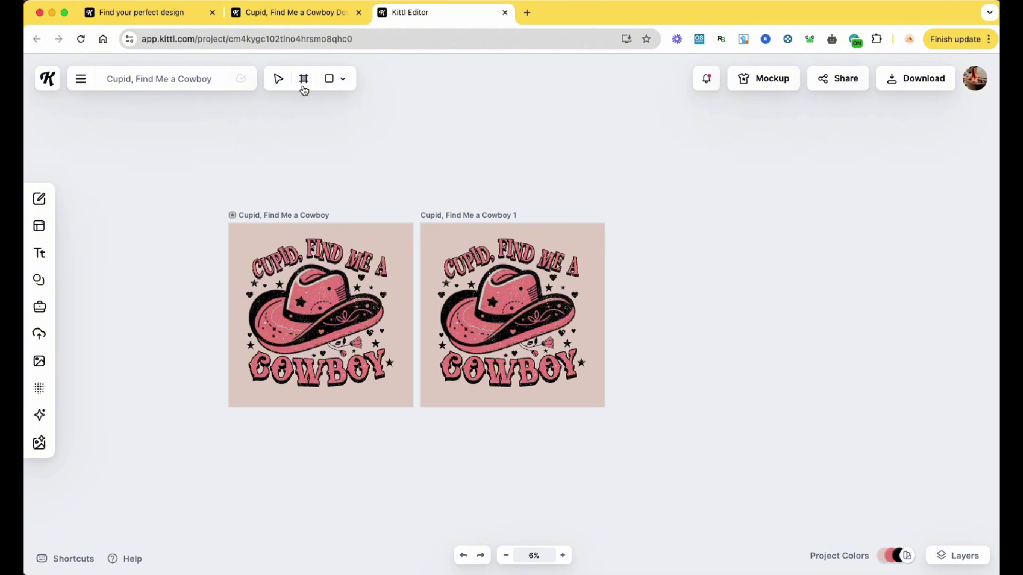
{"action": "left_click_drag", "start_coordinate": [613, 223], "coordinate": [748, 363]}
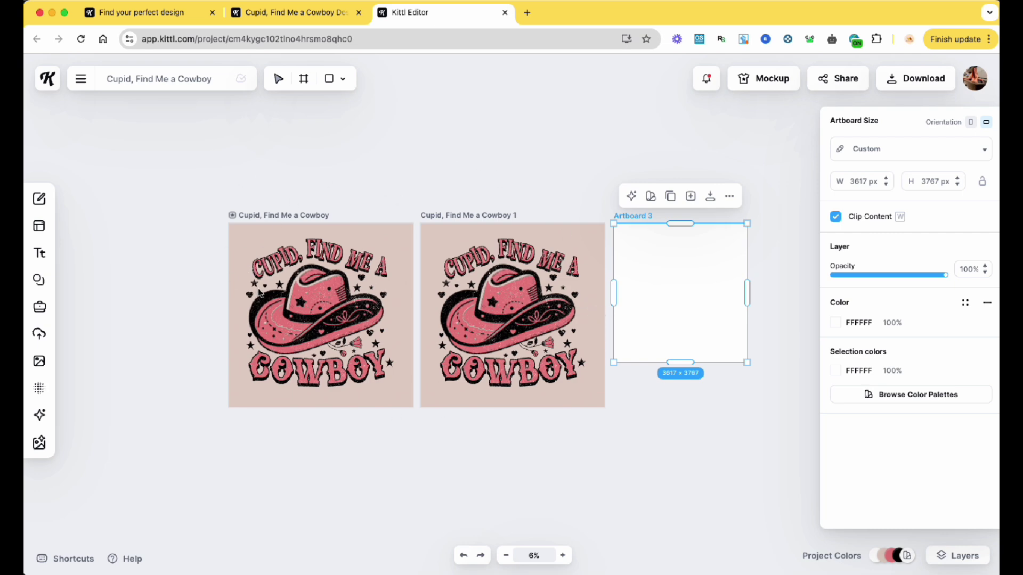
{"action": "left_click", "coordinate": [432, 181]}
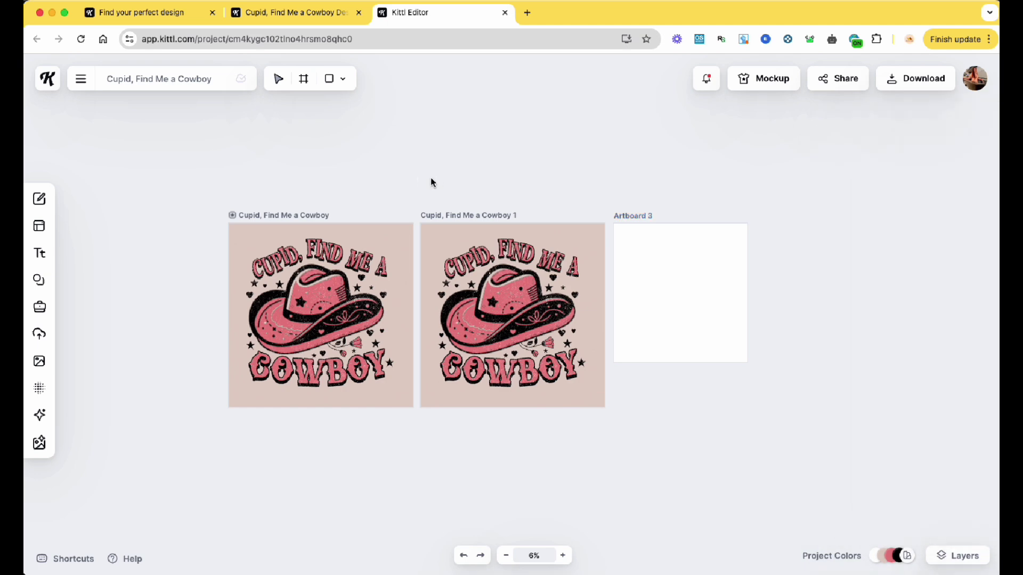
{"action": "left_click_drag", "start_coordinate": [431, 183], "coordinate": [749, 392]}
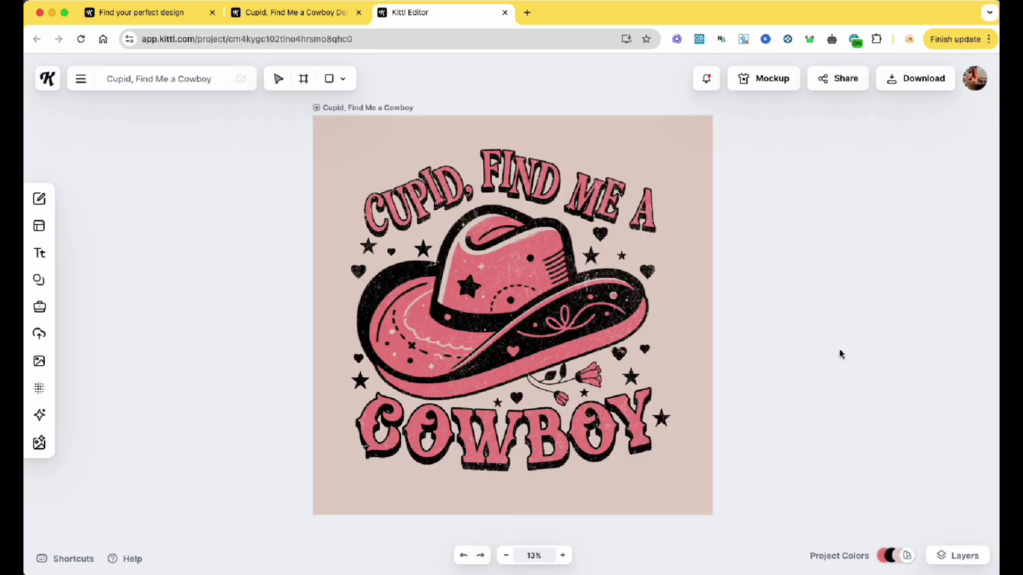
Step: Ungroup the central artwork of hat, stars and hearts, and delete only the cowboy hat illustration
{"action": "left_click", "coordinate": [506, 275]}
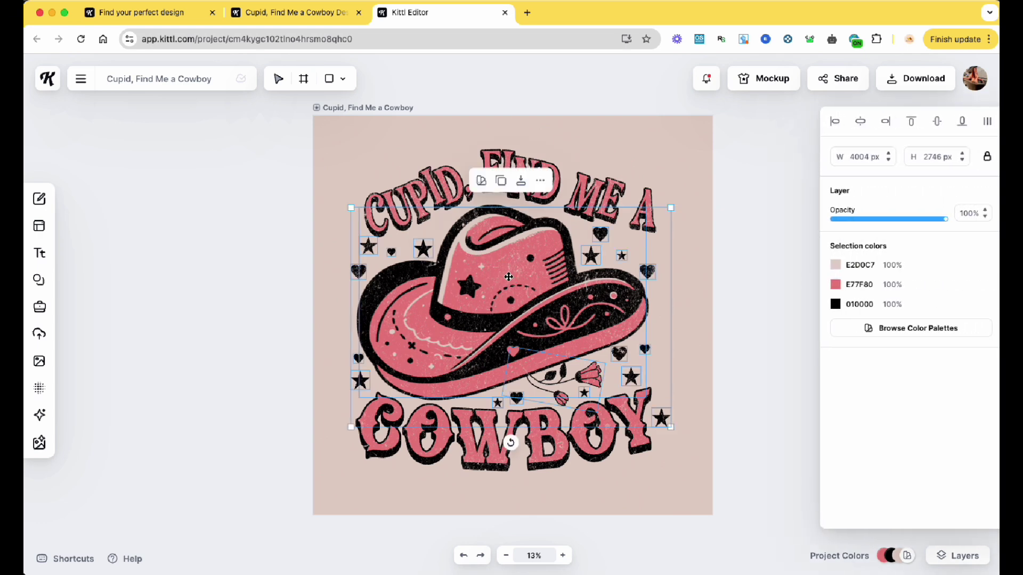
{"action": "left_click", "coordinate": [540, 180]}
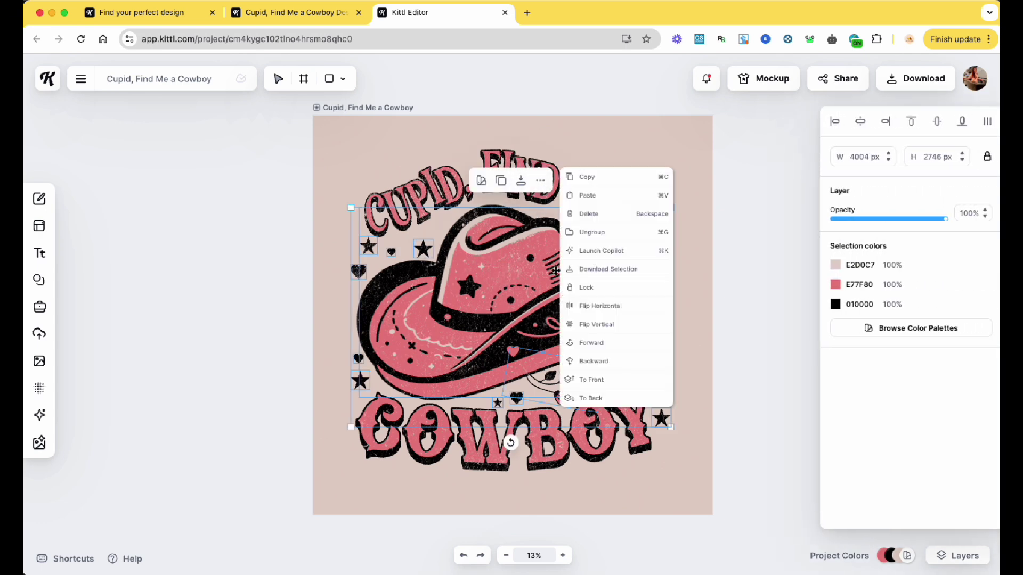
{"action": "left_click", "coordinate": [599, 236]}
{"action": "left_click", "coordinate": [696, 212]}
{"action": "left_click", "coordinate": [503, 280]}
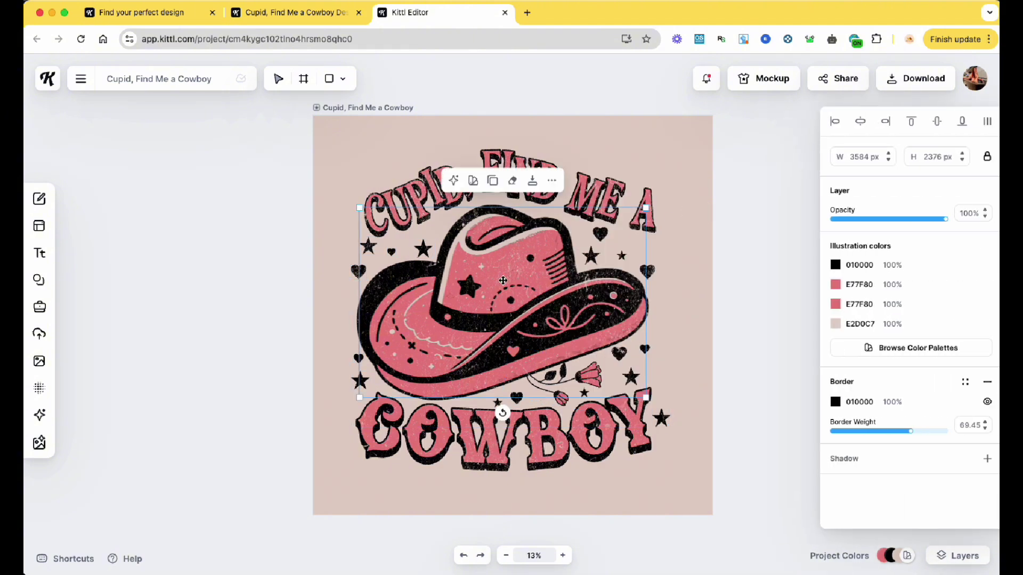
{"action": "key", "text": "Delete"}
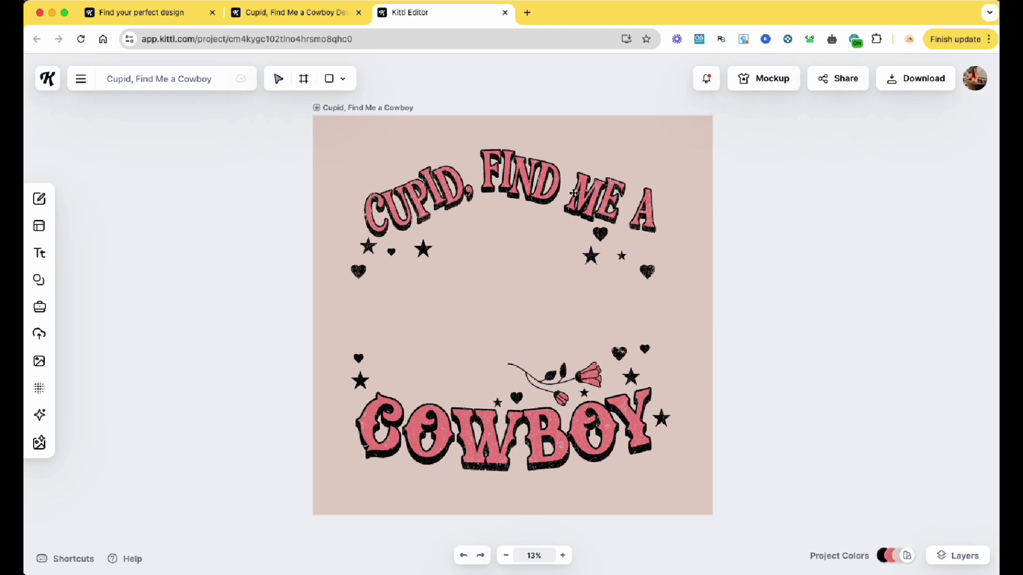
Step: Add the cream coffee cup illustration with a leaf on its side from the coffee elements to the artboard
{"action": "left_click", "coordinate": [38, 280]}
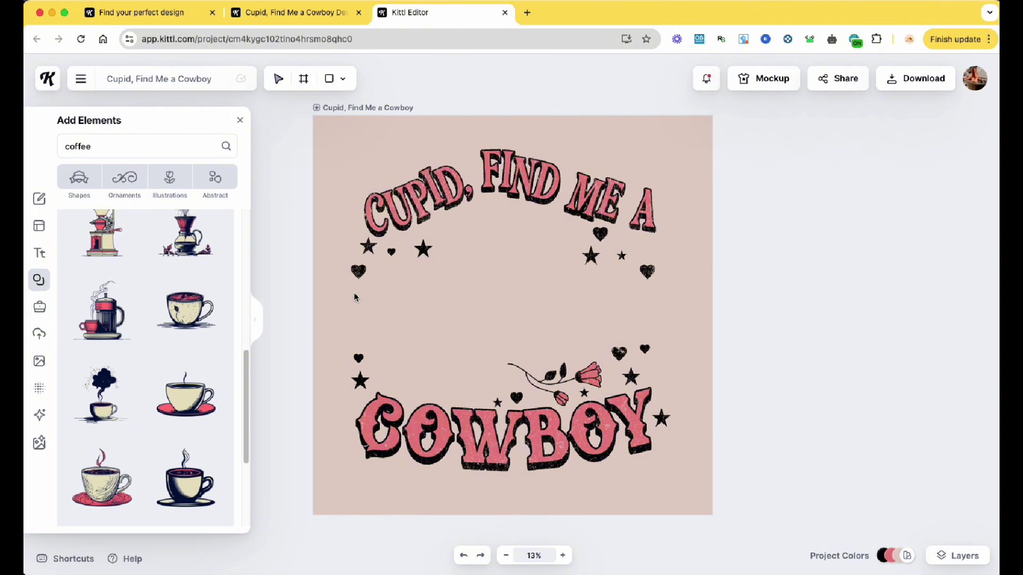
{"action": "scroll", "coordinate": [139, 287], "scroll_direction": "up", "scroll_amount": 3}
{"action": "scroll", "coordinate": [146, 286], "scroll_direction": "down", "scroll_amount": 3}
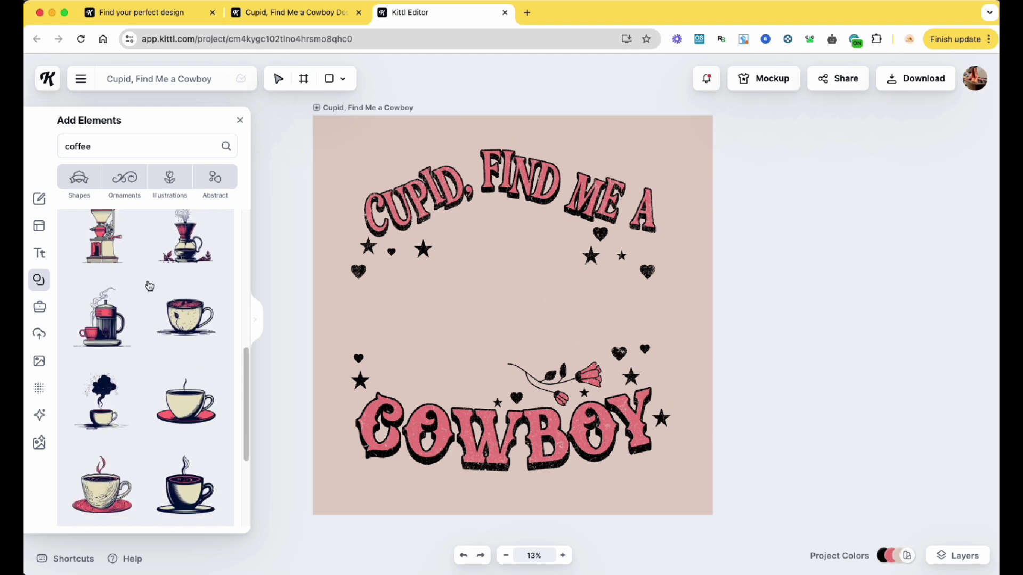
{"action": "scroll", "coordinate": [149, 286], "scroll_direction": "down", "scroll_amount": 1}
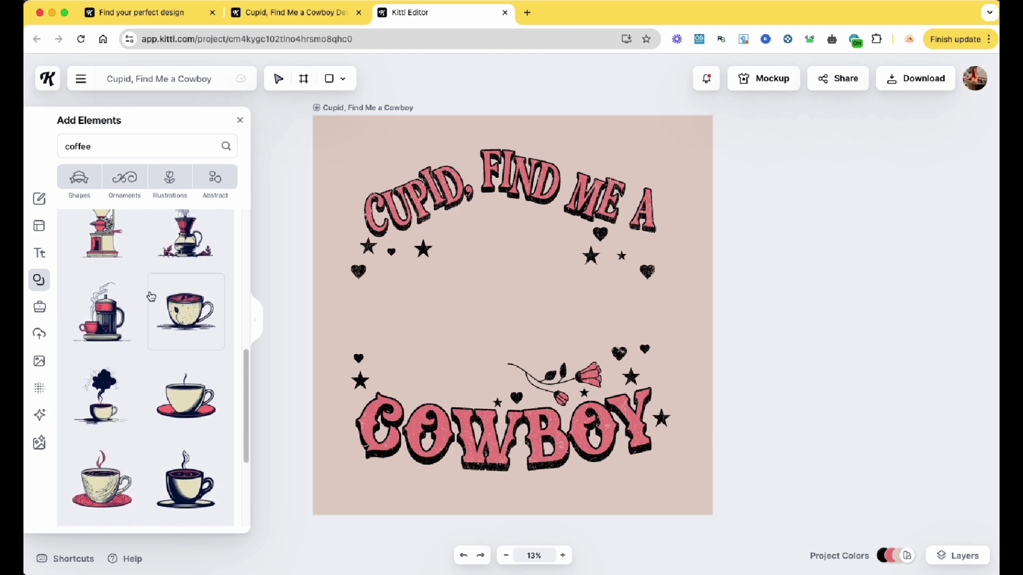
{"action": "left_click", "coordinate": [187, 320]}
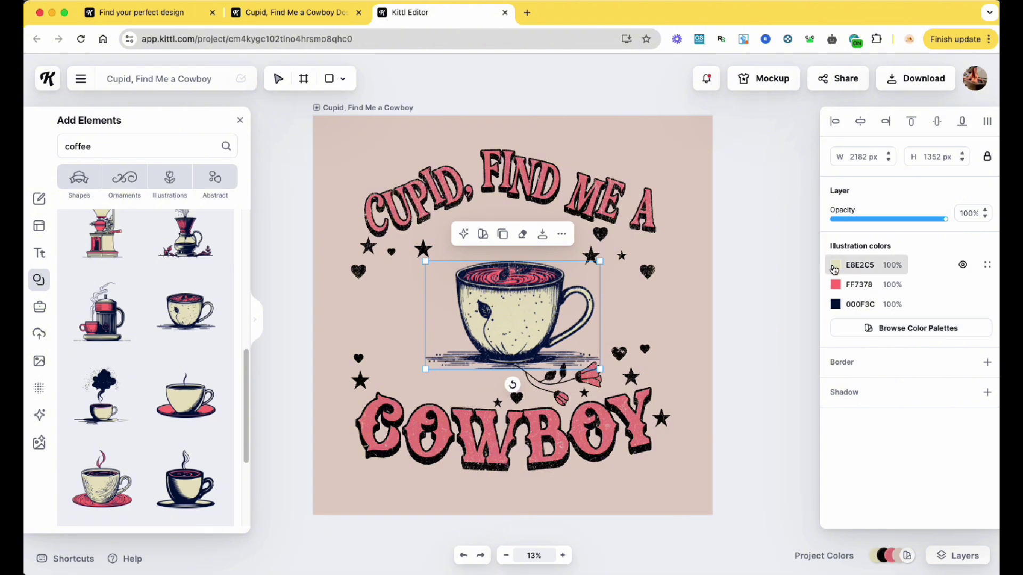
Step: Enlarge the coffee cup illustration to about 3173 × 1966 px and place it between the two lines of text
{"action": "left_click_drag", "start_coordinate": [600, 260], "coordinate": [652, 229]}
{"action": "left_click_drag", "start_coordinate": [556, 289], "coordinate": [517, 292]}
{"action": "left_click_drag", "start_coordinate": [611, 371], "coordinate": [640, 391]}
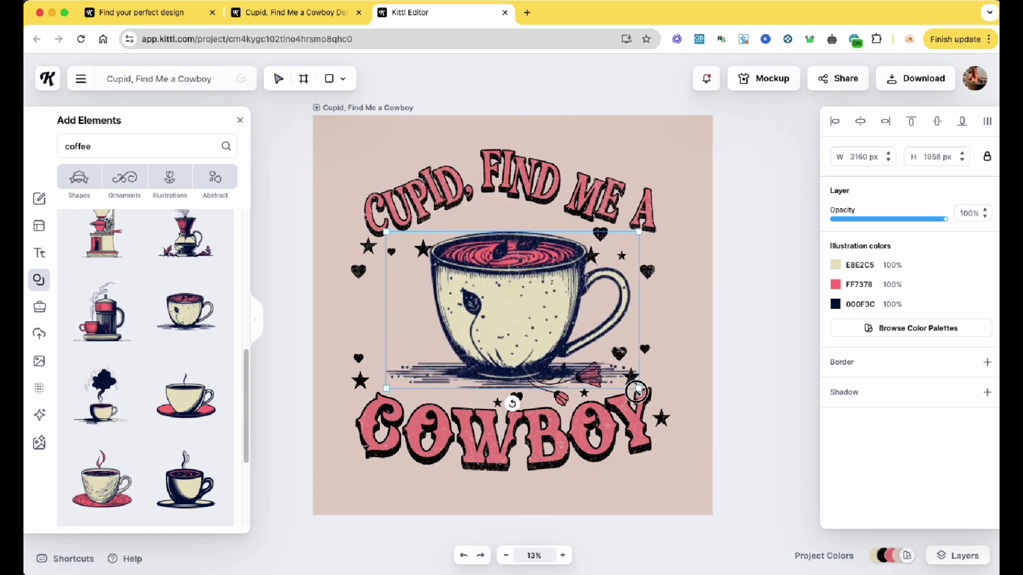
{"action": "mouse_move", "coordinate": [539, 316]}
{"action": "left_mouse_down"}
{"action": "mouse_move", "coordinate": [521, 302]}
{"action": "mouse_move", "coordinate": [535, 306]}
{"action": "left_mouse_up"}
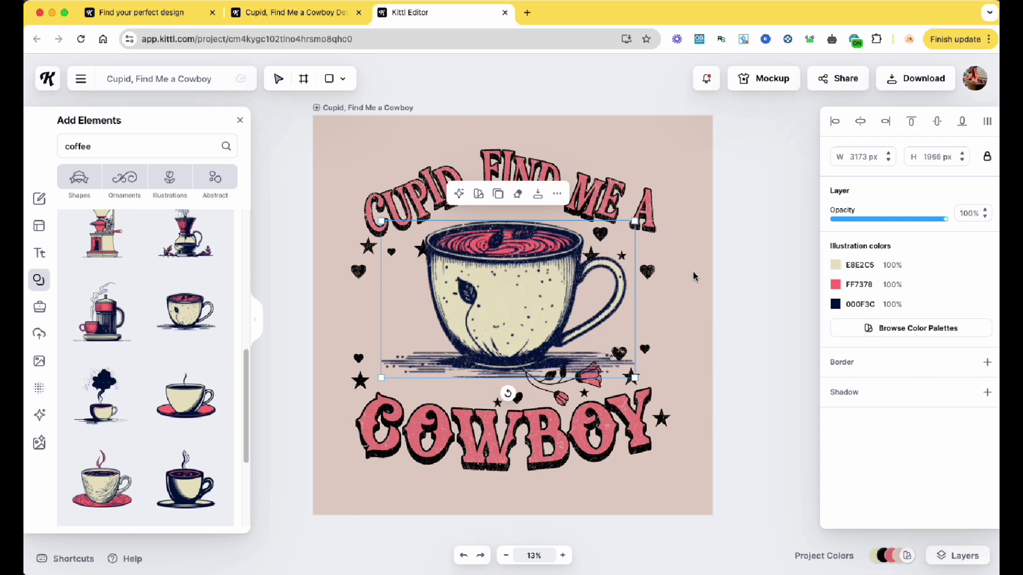
Step: Recolor the coffee cup with the document colors: E77F80 for the coffee, the beige background color for the body, and black outlines
{"action": "left_click", "coordinate": [832, 283]}
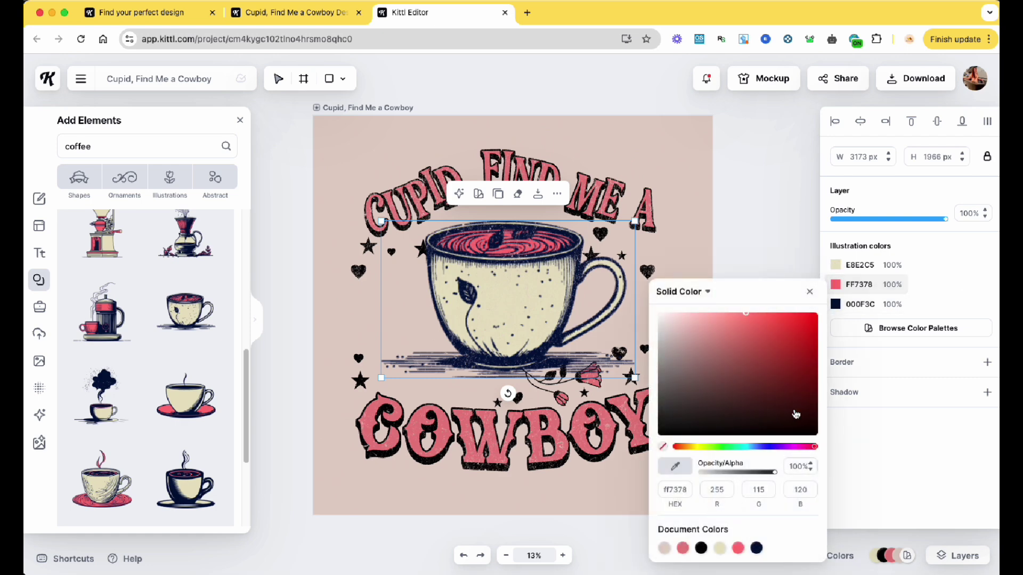
{"action": "left_click", "coordinate": [683, 549]}
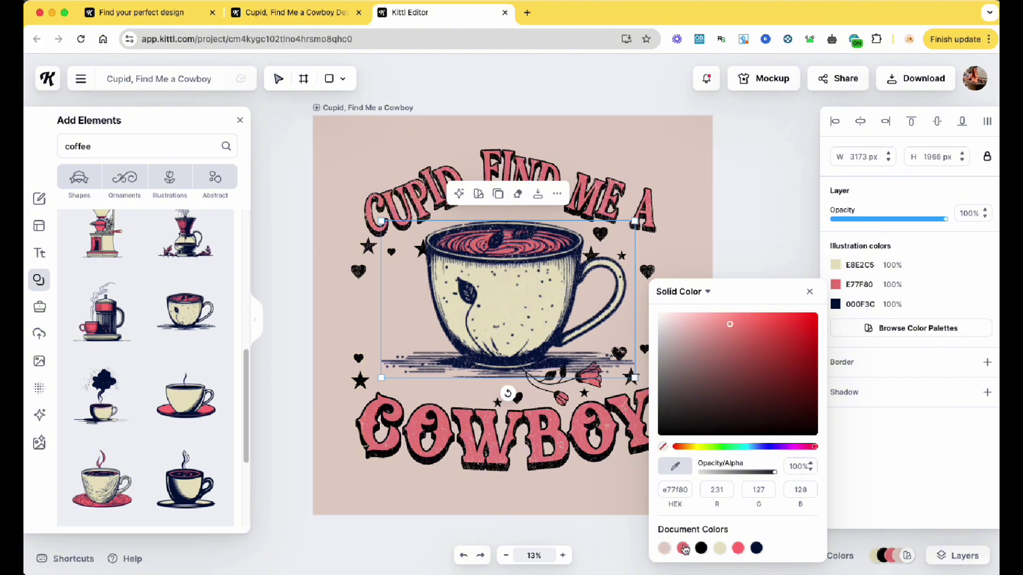
{"action": "left_click", "coordinate": [835, 265]}
{"action": "left_click", "coordinate": [708, 219]}
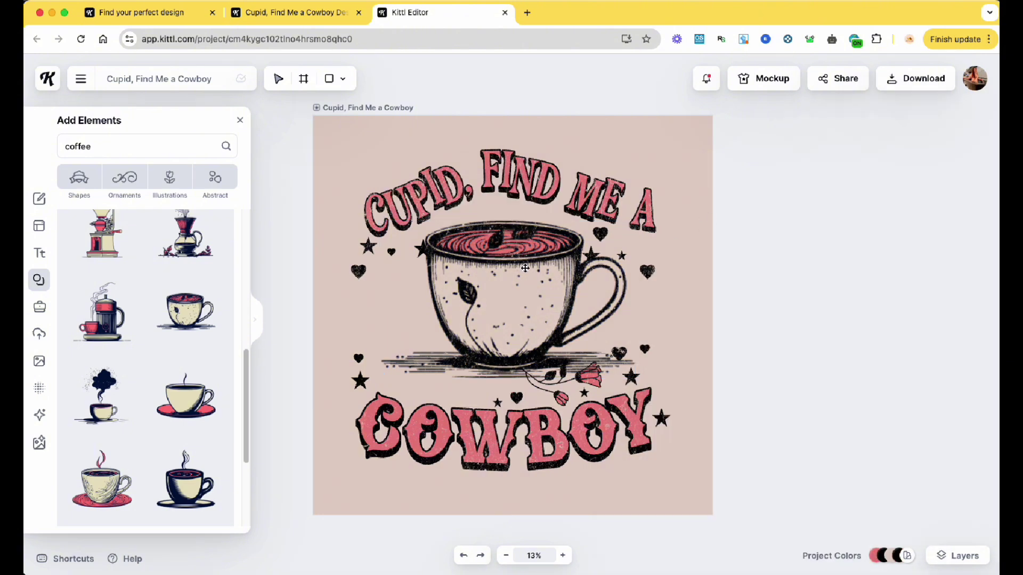
Step: Rearrange the stars and hearts closely around the cup, and bring the flower illustration to the front at the cup's base
{"action": "left_click_drag", "start_coordinate": [357, 272], "coordinate": [395, 291]}
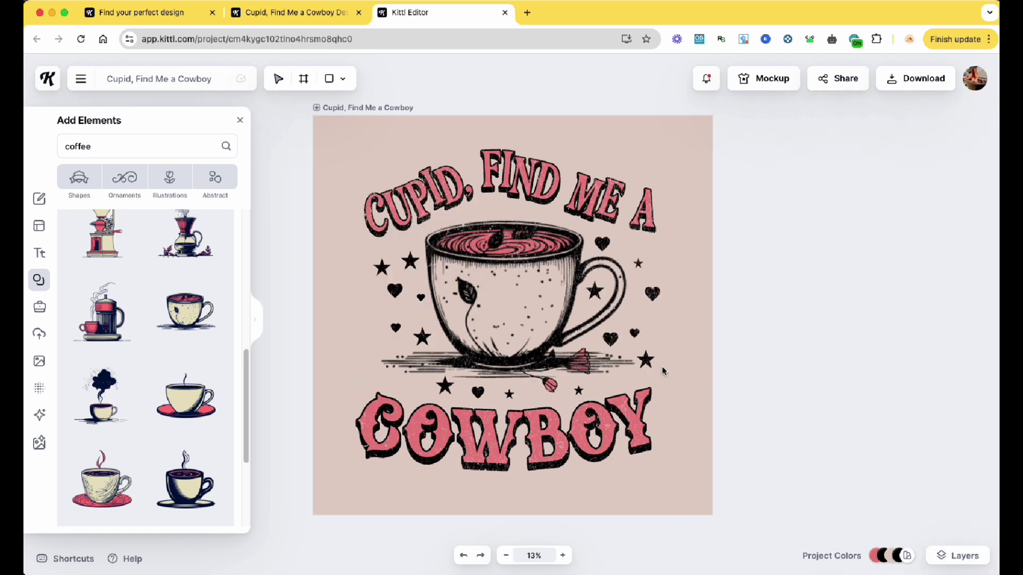
{"action": "mouse_move", "coordinate": [555, 388]}
{"action": "left_mouse_down"}
{"action": "mouse_move", "coordinate": [514, 332]}
{"action": "mouse_move", "coordinate": [546, 388]}
{"action": "left_mouse_up"}
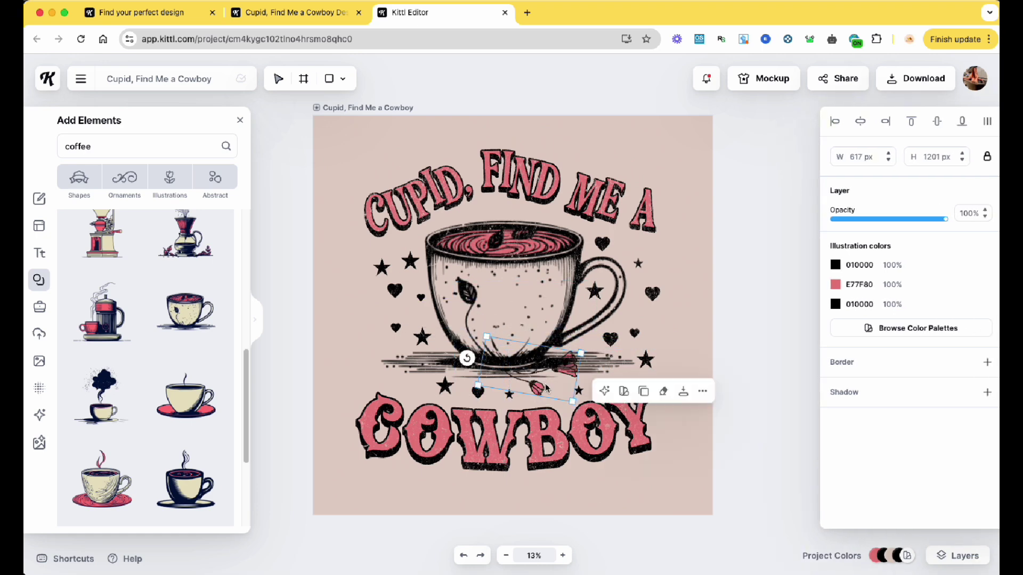
{"action": "right_click", "coordinate": [540, 389]}
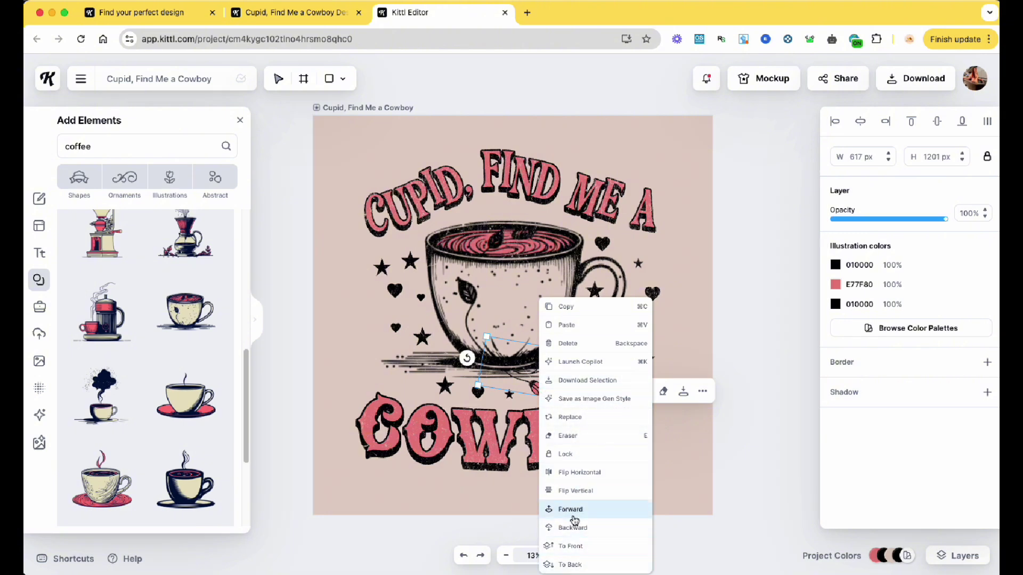
{"action": "left_click", "coordinate": [570, 547]}
{"action": "left_click", "coordinate": [564, 364]}
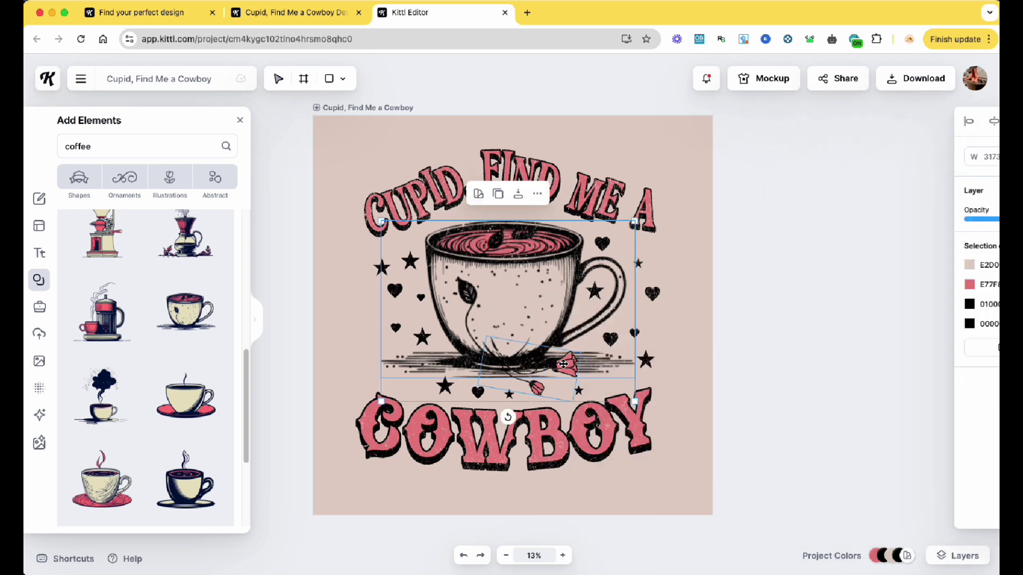
{"action": "mouse_move", "coordinate": [564, 364]}
{"action": "left_mouse_down"}
{"action": "mouse_move", "coordinate": [554, 368]}
{"action": "mouse_move", "coordinate": [569, 378]}
{"action": "left_mouse_up"}
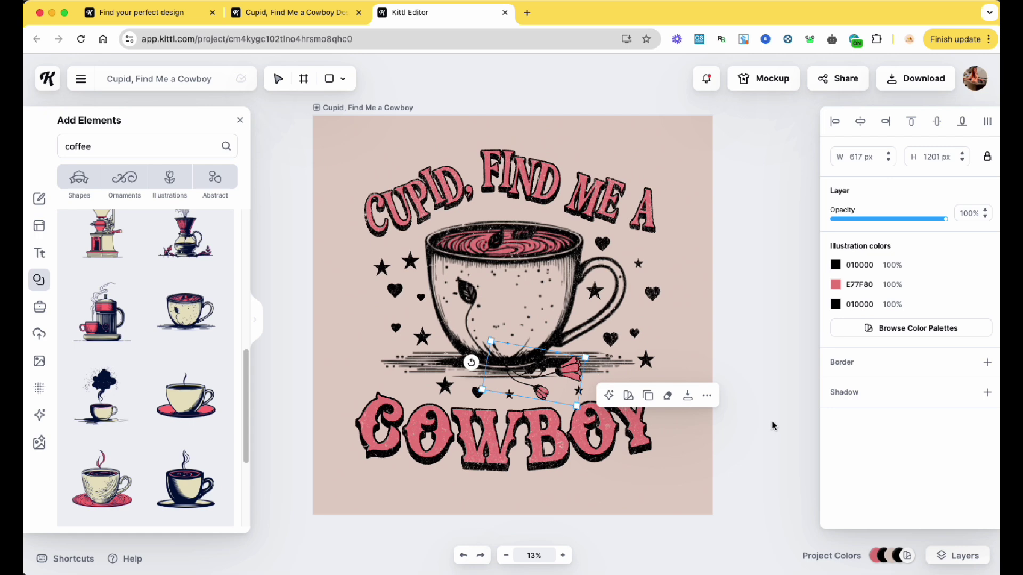
Step: Examine the artboard's layer list, including the order of the flower, hot drink, text, heart and star layers
{"action": "left_click", "coordinate": [946, 561]}
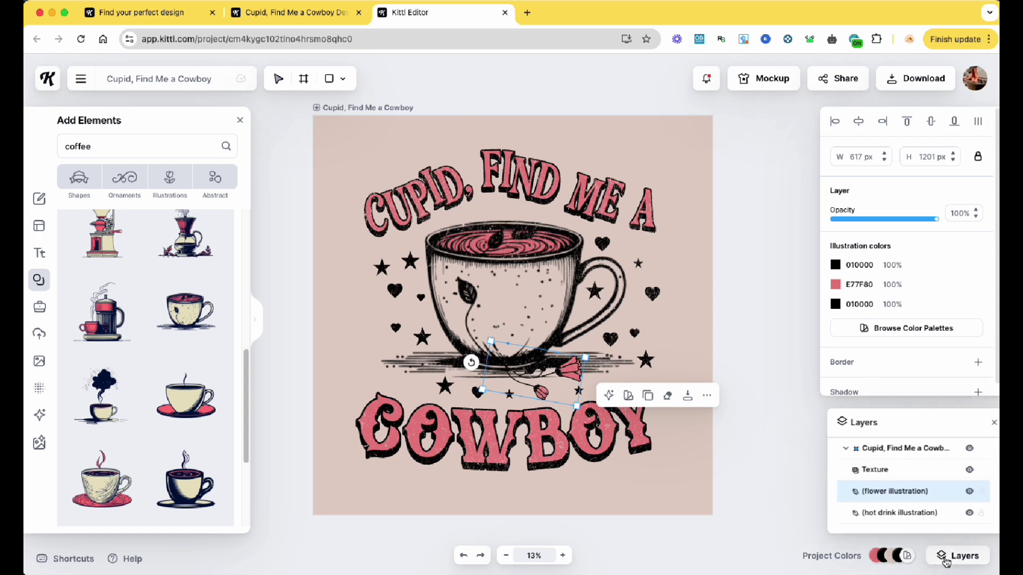
{"action": "left_click", "coordinate": [852, 492]}
{"action": "scroll", "coordinate": [875, 491], "scroll_direction": "down", "scroll_amount": 5}
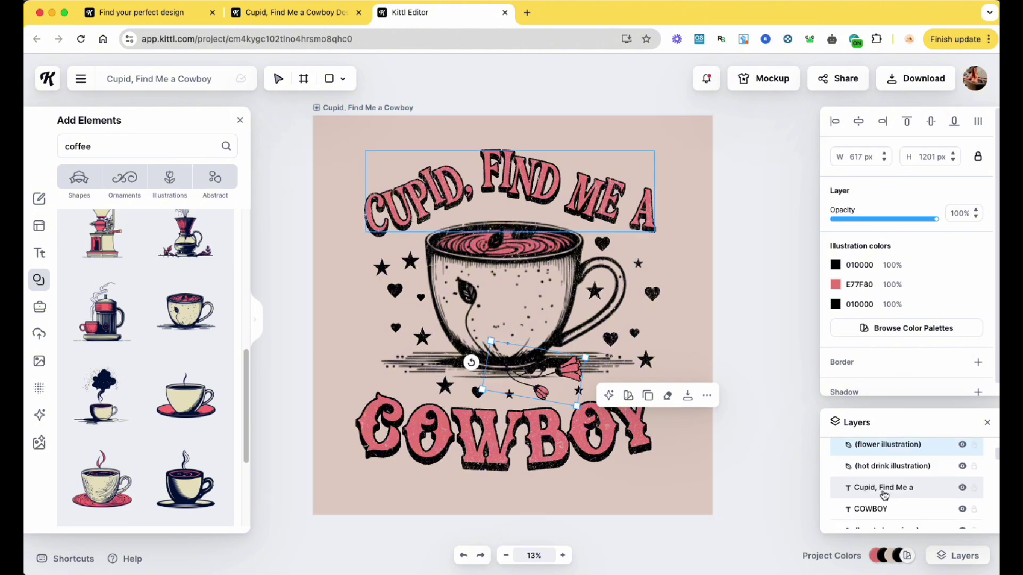
{"action": "scroll", "coordinate": [866, 497], "scroll_direction": "up", "scroll_amount": 4}
{"action": "scroll", "coordinate": [865, 497], "scroll_direction": "down", "scroll_amount": 5}
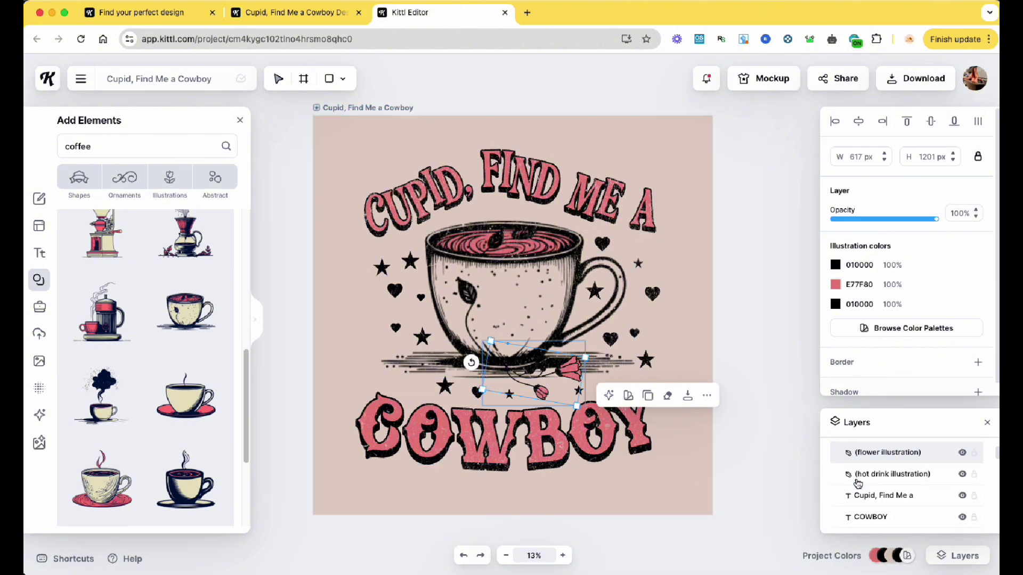
{"action": "left_click", "coordinate": [847, 504]}
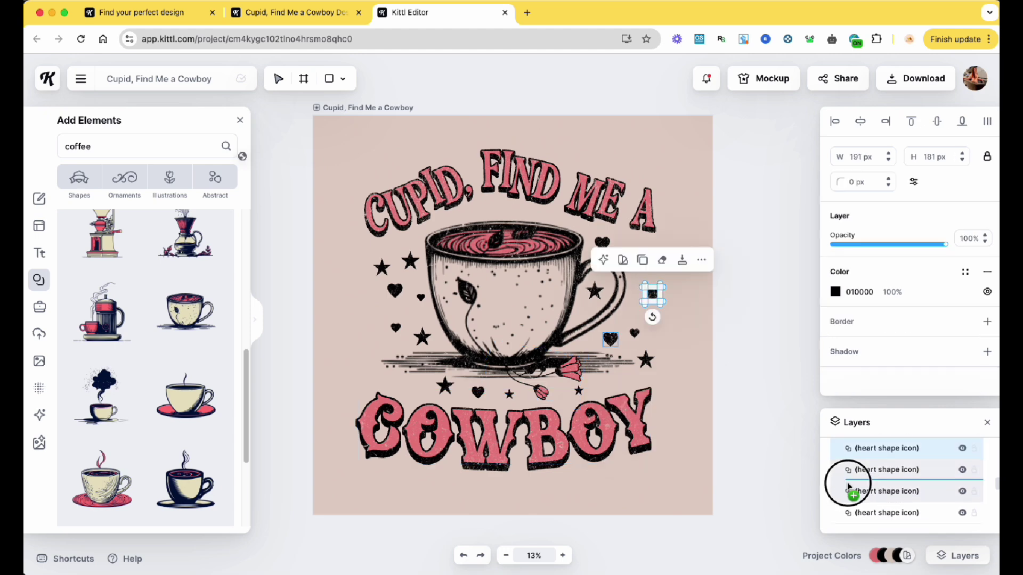
{"action": "scroll", "coordinate": [849, 457], "scroll_direction": "down", "scroll_amount": 2}
{"action": "left_click", "coordinate": [899, 452]}
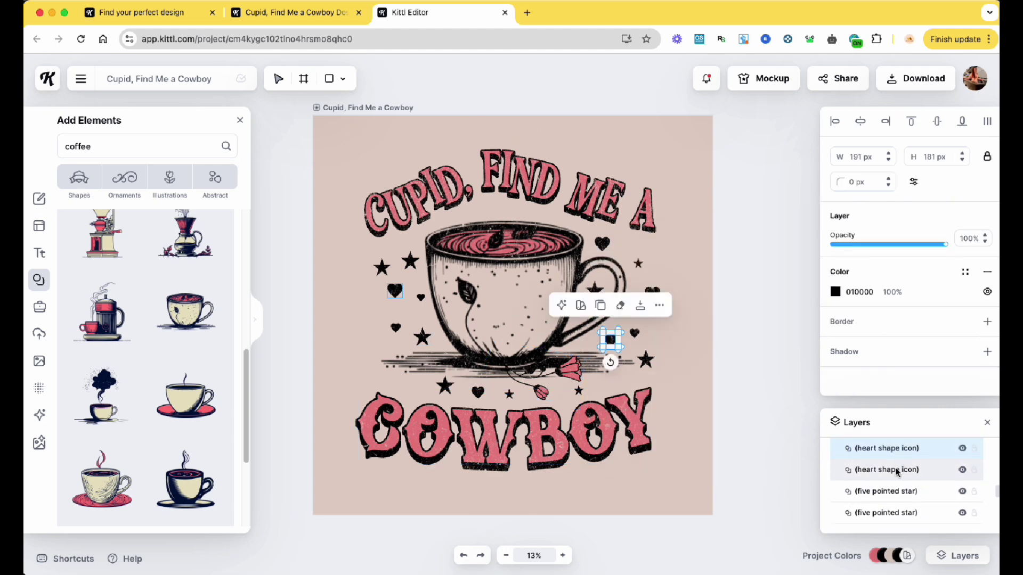
{"action": "scroll", "coordinate": [887, 490], "scroll_direction": "down", "scroll_amount": 2}
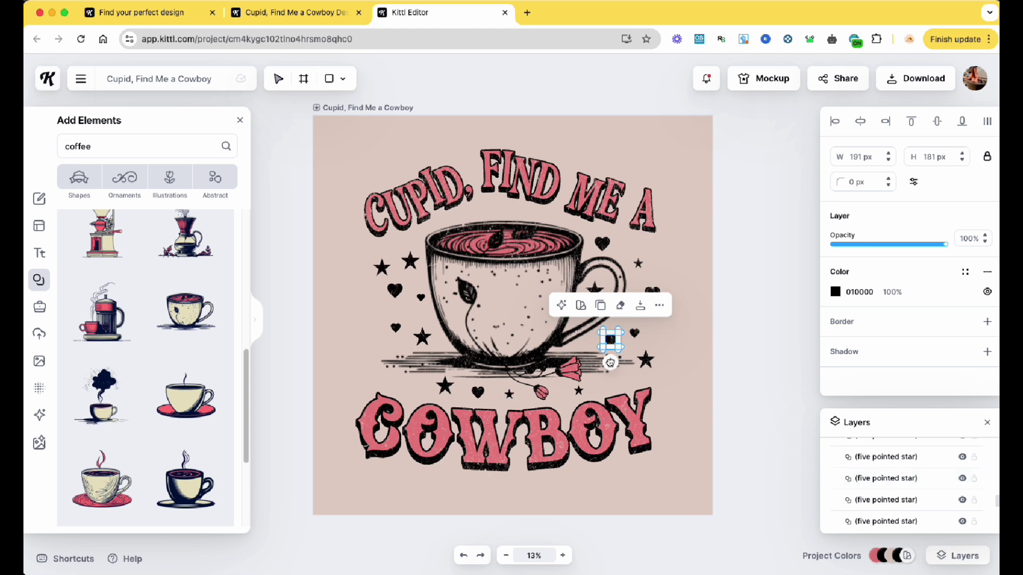
{"action": "left_click", "coordinate": [701, 345]}
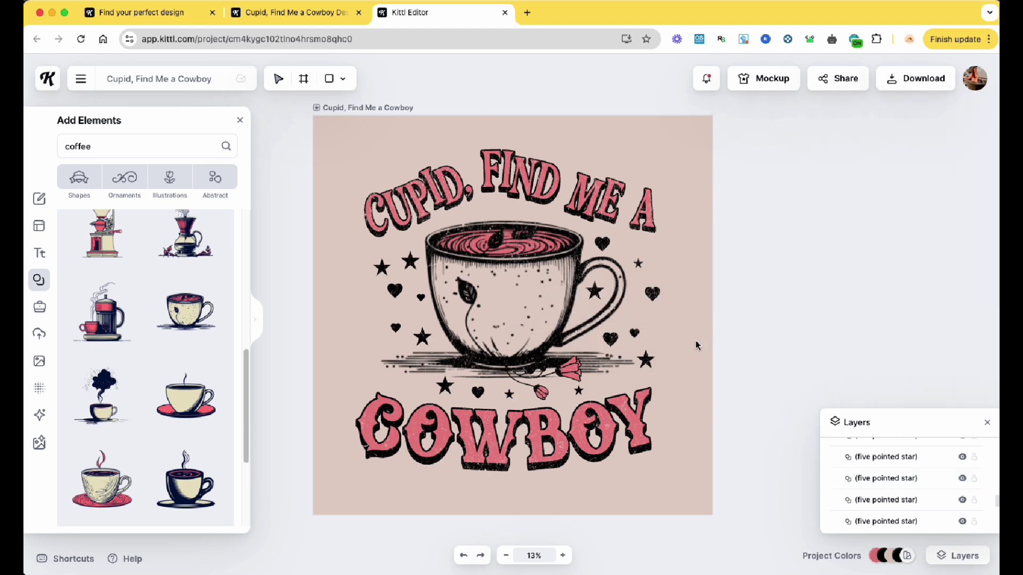
Step: Replace the word COWBOY below the cup with "COFFEE LOVER"
{"action": "double_click", "coordinate": [498, 453]}
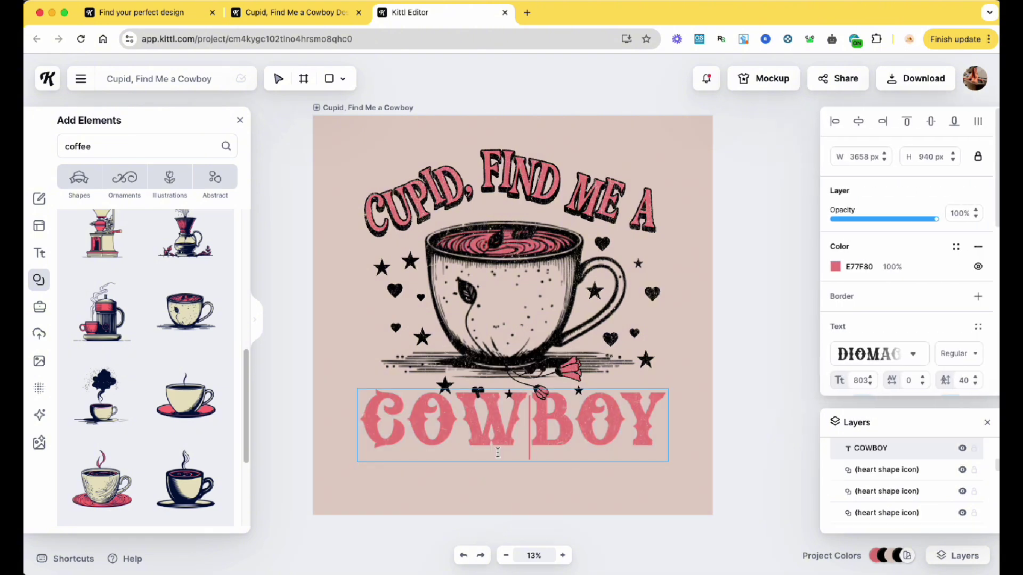
{"action": "key", "text": "super+a"}
{"action": "type", "text": "COFFEE"}
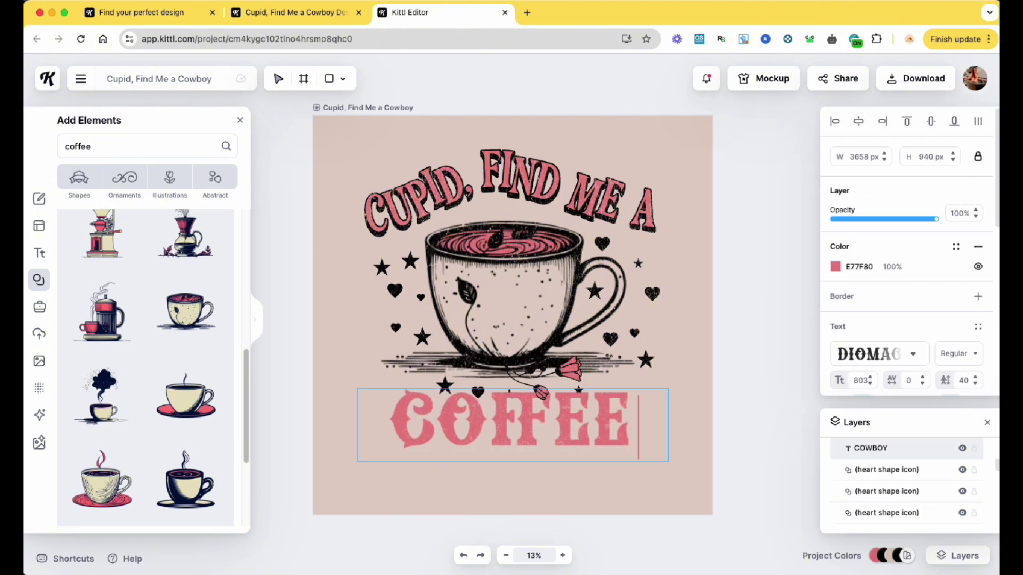
{"action": "type", "text": " LOVER"}
{"action": "key", "text": "Escape"}
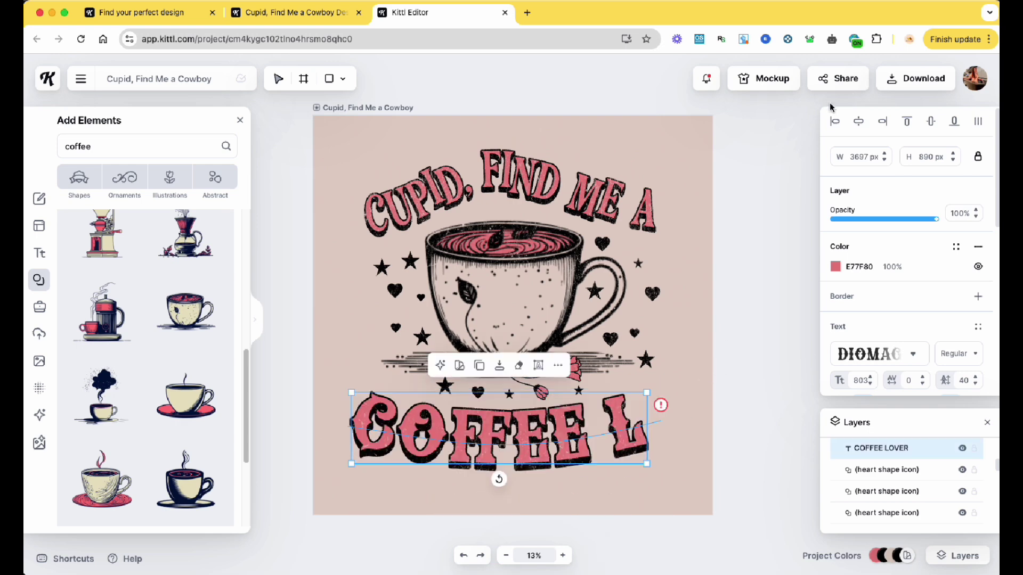
{"action": "left_click", "coordinate": [774, 160]}
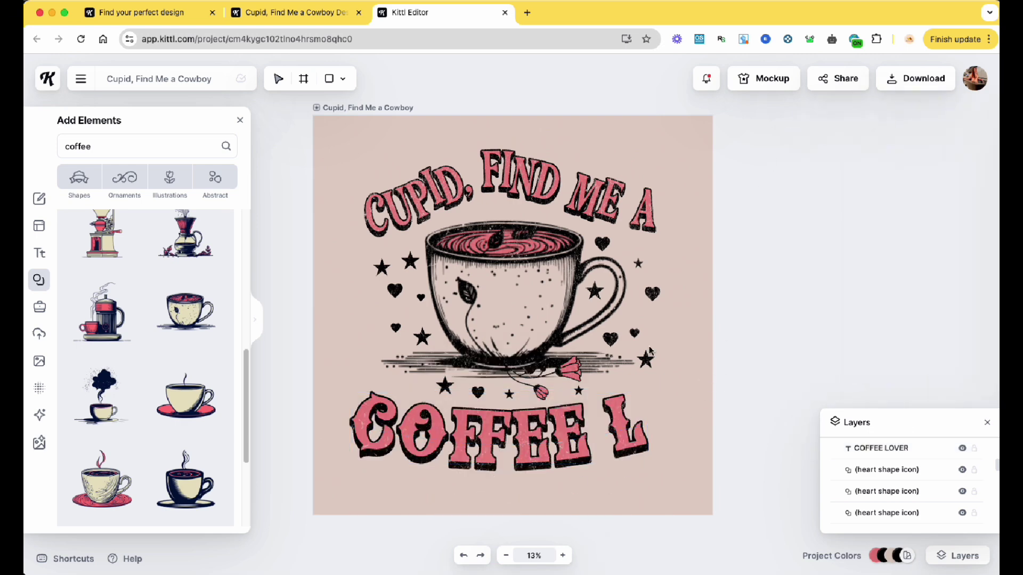
Step: Scale the COFFEE LOVER text down to font size 684, and hide the layer list
{"action": "left_click", "coordinate": [629, 426]}
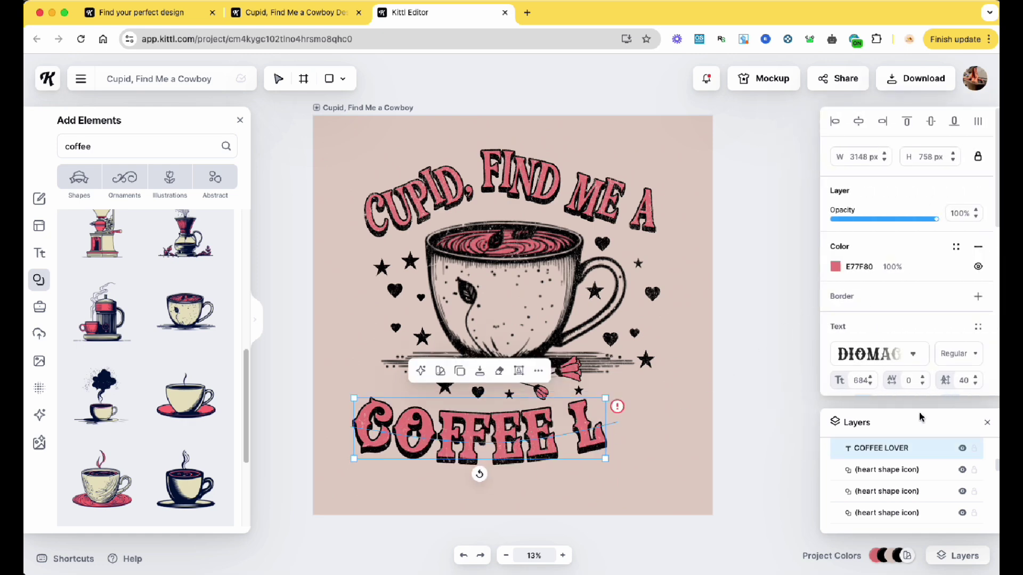
{"action": "left_click", "coordinate": [986, 423]}
Step: Edit the custom transform of the COFFEE LOVER text, extending the end of its path so the whole wording fits
{"action": "scroll", "coordinate": [909, 360], "scroll_direction": "down", "scroll_amount": 5}
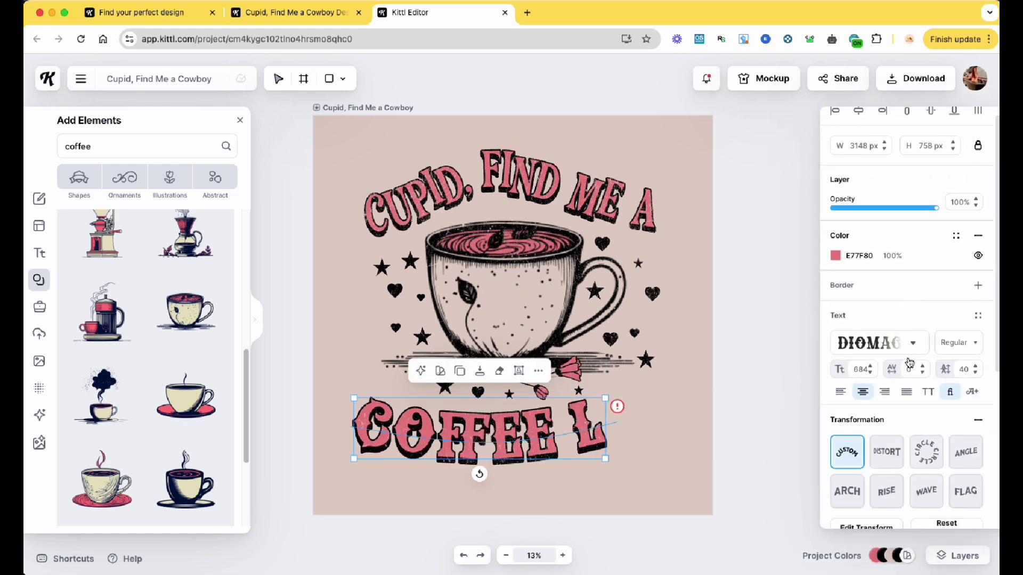
{"action": "scroll", "coordinate": [909, 368], "scroll_direction": "down", "scroll_amount": 2}
{"action": "left_click", "coordinate": [889, 352]}
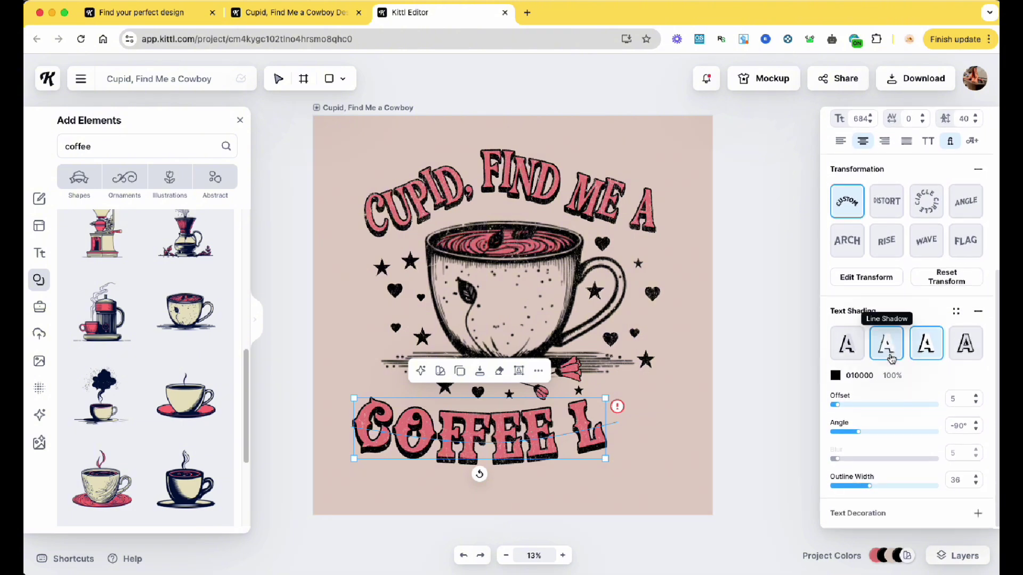
{"action": "scroll", "coordinate": [885, 341], "scroll_direction": "up", "scroll_amount": 1}
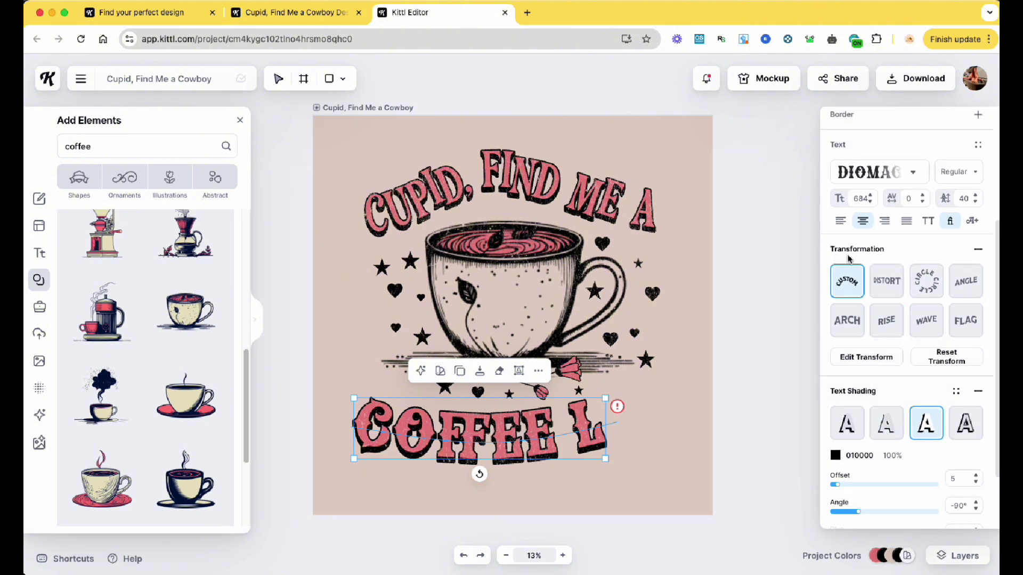
{"action": "left_click", "coordinate": [866, 357]}
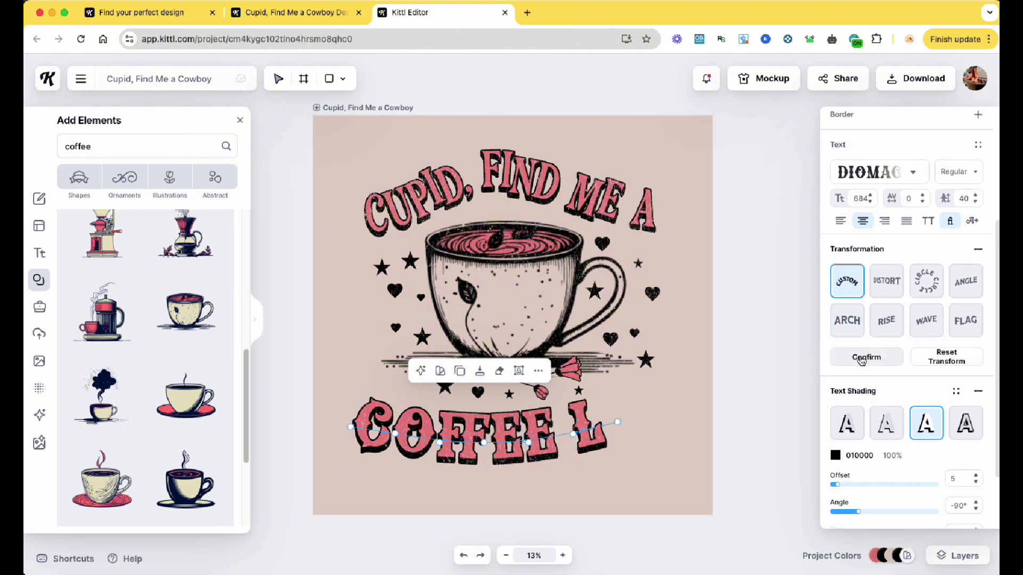
{"action": "left_click_drag", "start_coordinate": [618, 420], "coordinate": [698, 278]}
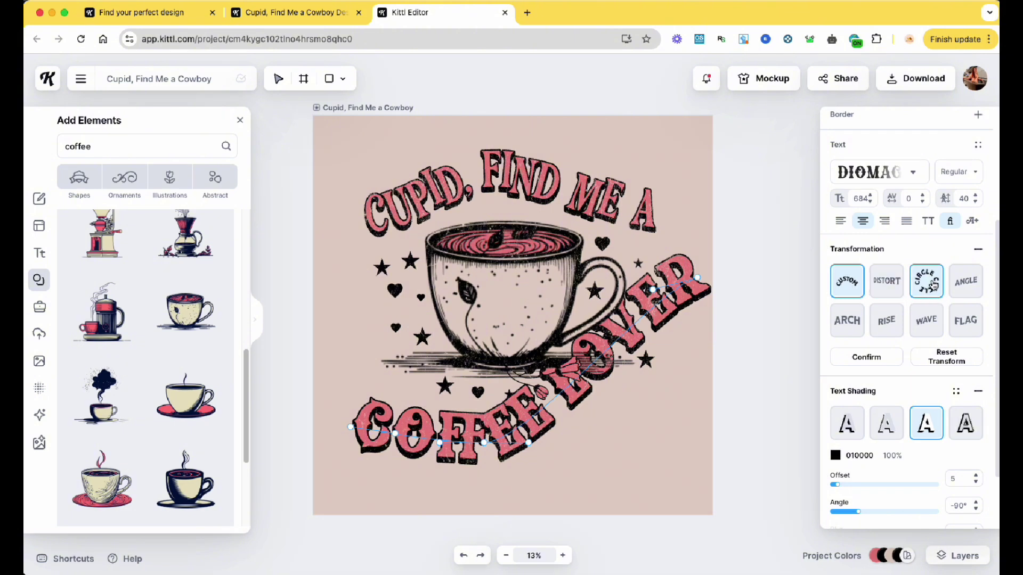
Step: Apply the Circle transformation to the COFFEE LOVER text with inverted direction, and place it curving beneath the cup
{"action": "left_click", "coordinate": [930, 284]}
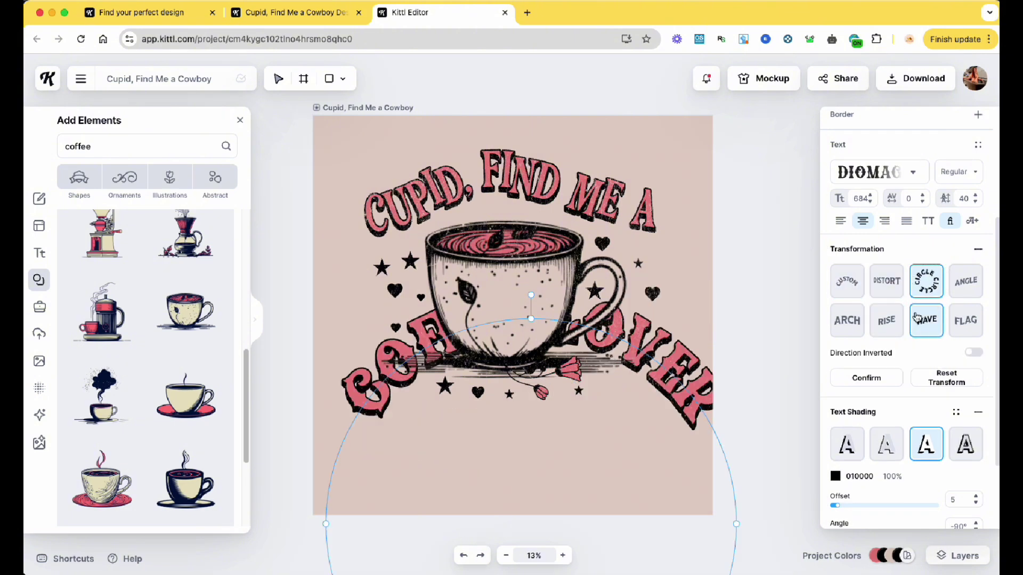
{"action": "left_click", "coordinate": [921, 334]}
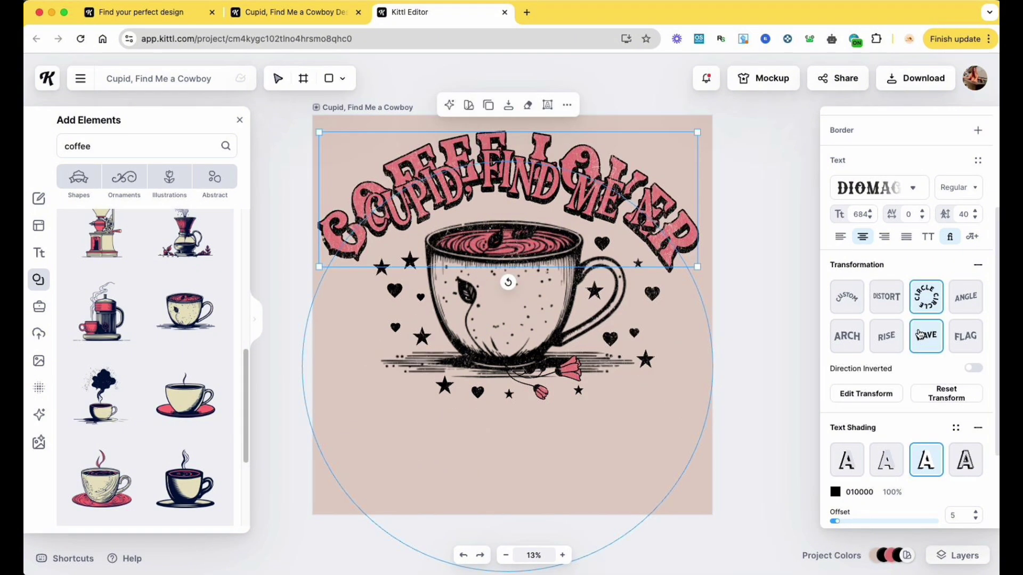
{"action": "left_click", "coordinate": [976, 373]}
{"action": "left_click_drag", "start_coordinate": [686, 484], "coordinate": [679, 377]}
Step: Apply the Circle transformation to the "Cupid, Find Me a" text and center its arc above the cup
{"action": "left_click", "coordinate": [531, 191]}
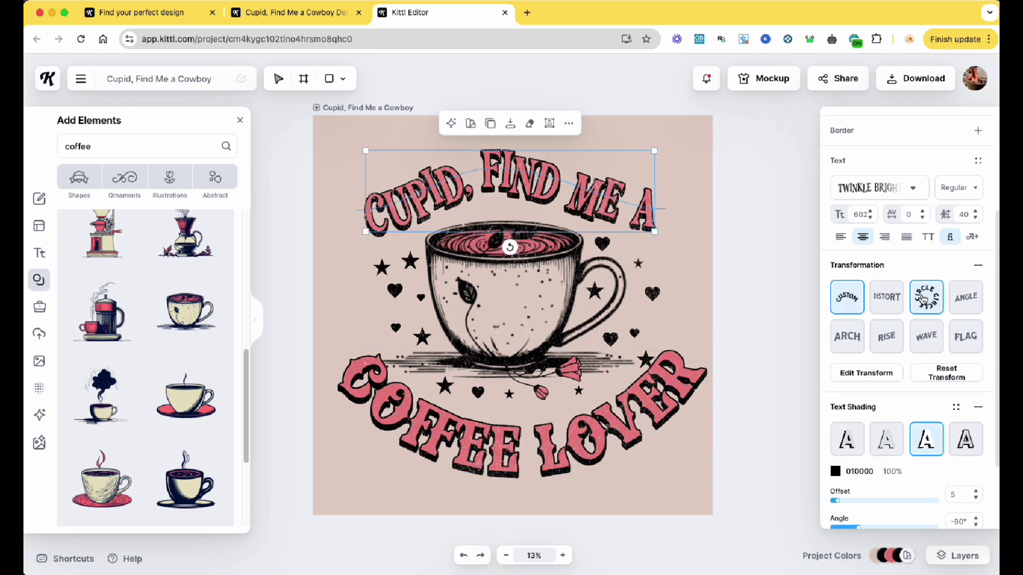
{"action": "left_click", "coordinate": [925, 300]}
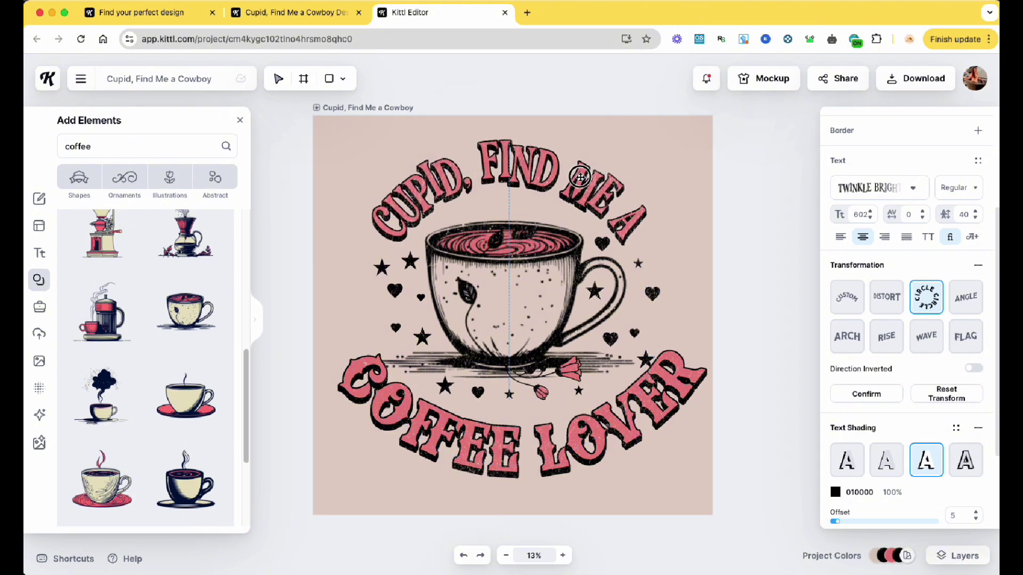
{"action": "left_click", "coordinate": [684, 273]}
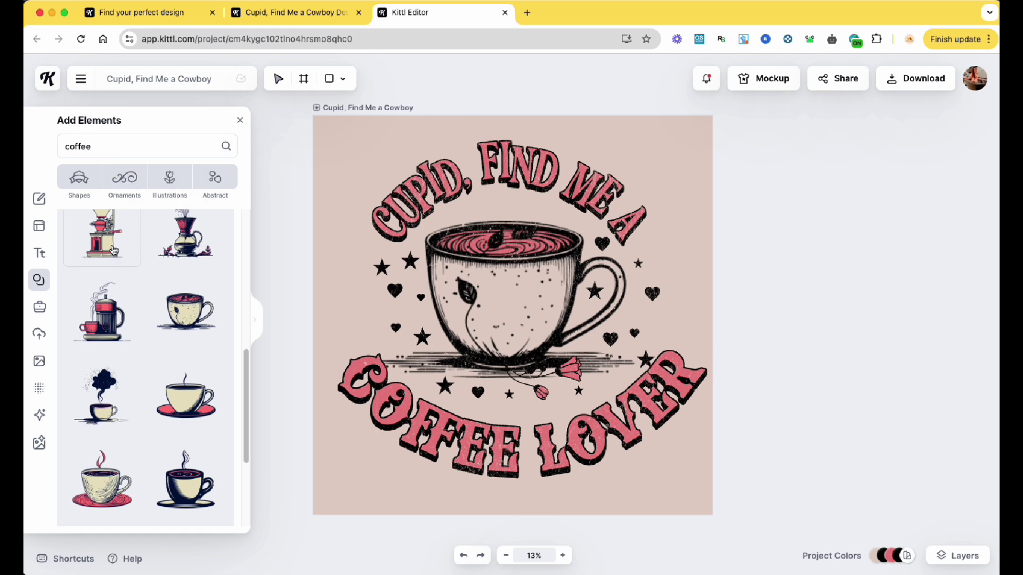
Step: Open the AI image generator and review its prompt, aspect ratio and style settings
{"action": "left_click", "coordinate": [39, 416]}
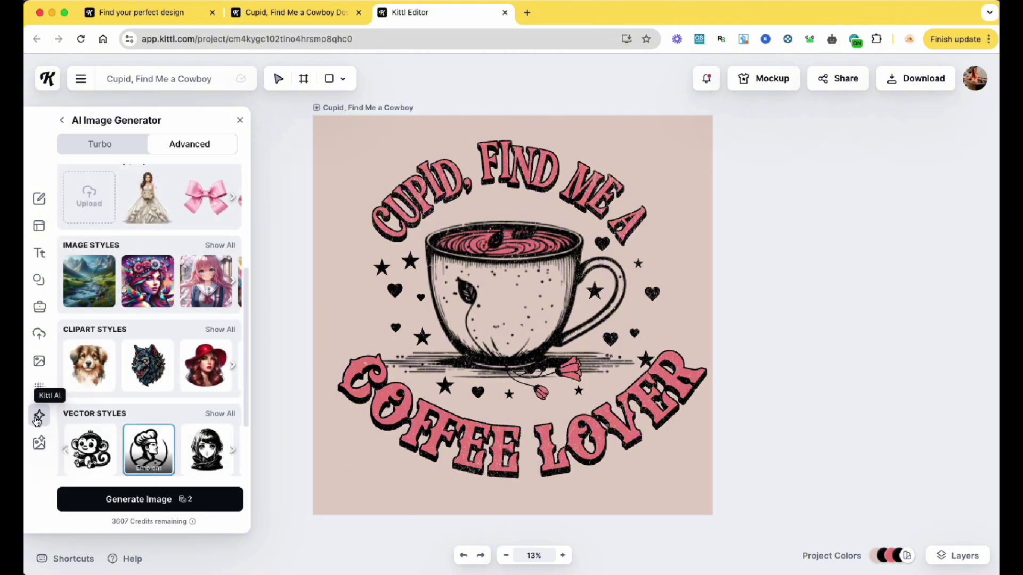
{"action": "scroll", "coordinate": [116, 288], "scroll_direction": "up", "scroll_amount": 2}
{"action": "scroll", "coordinate": [116, 289], "scroll_direction": "up", "scroll_amount": 3}
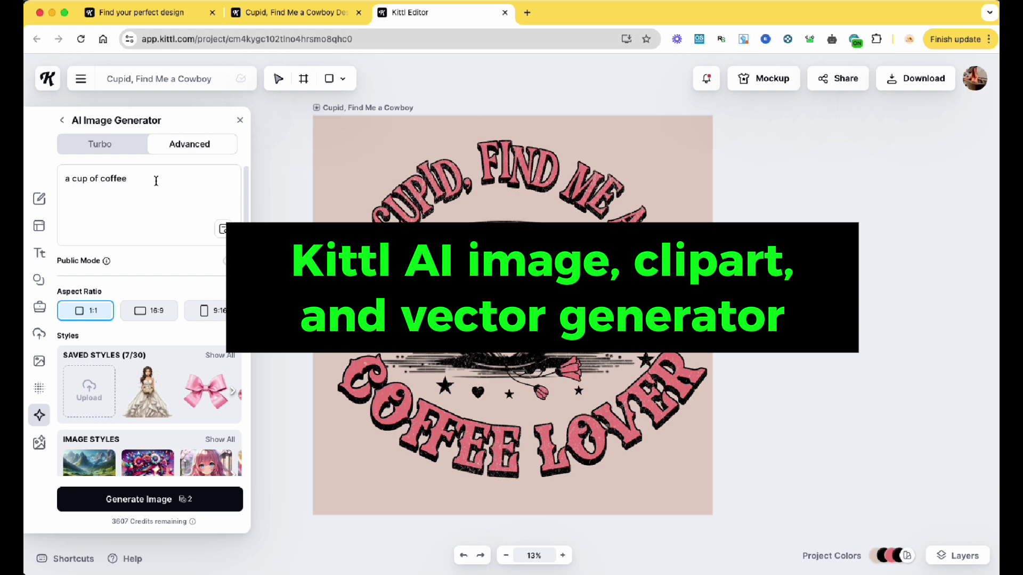
{"action": "scroll", "coordinate": [158, 222], "scroll_direction": "down", "scroll_amount": 1}
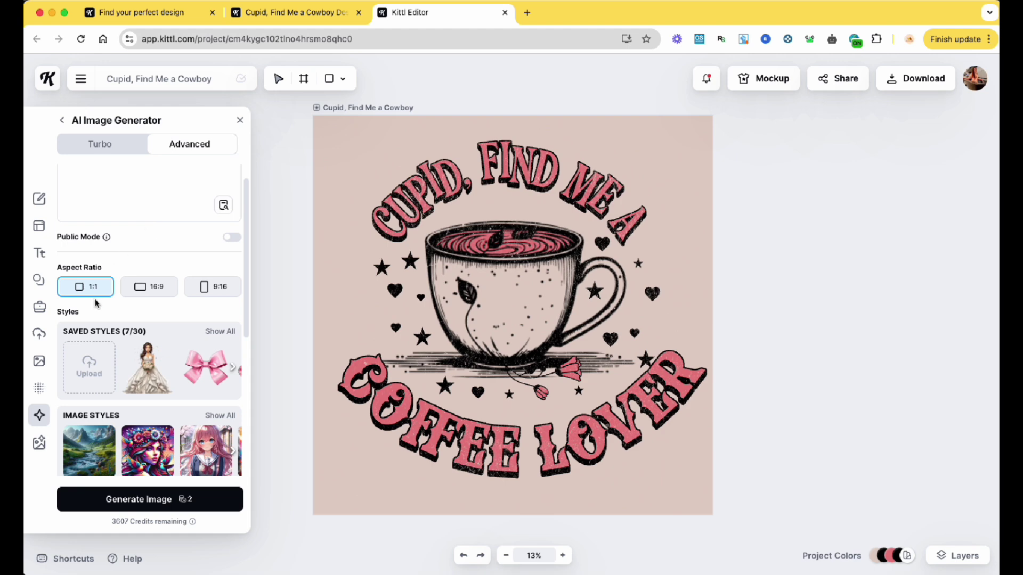
{"action": "scroll", "coordinate": [86, 298], "scroll_direction": "down", "scroll_amount": 5}
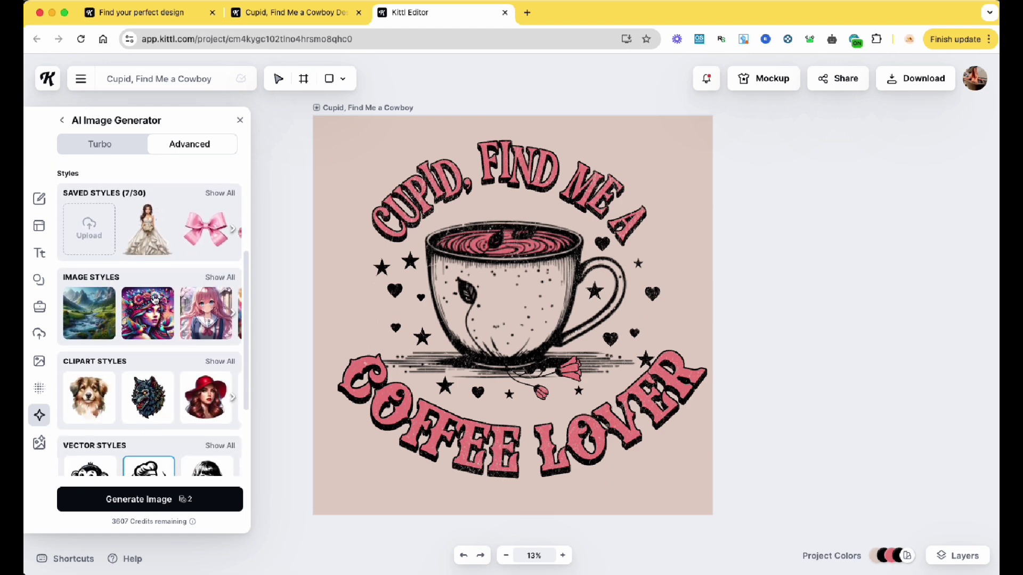
{"action": "scroll", "coordinate": [154, 301], "scroll_direction": "down", "scroll_amount": 1}
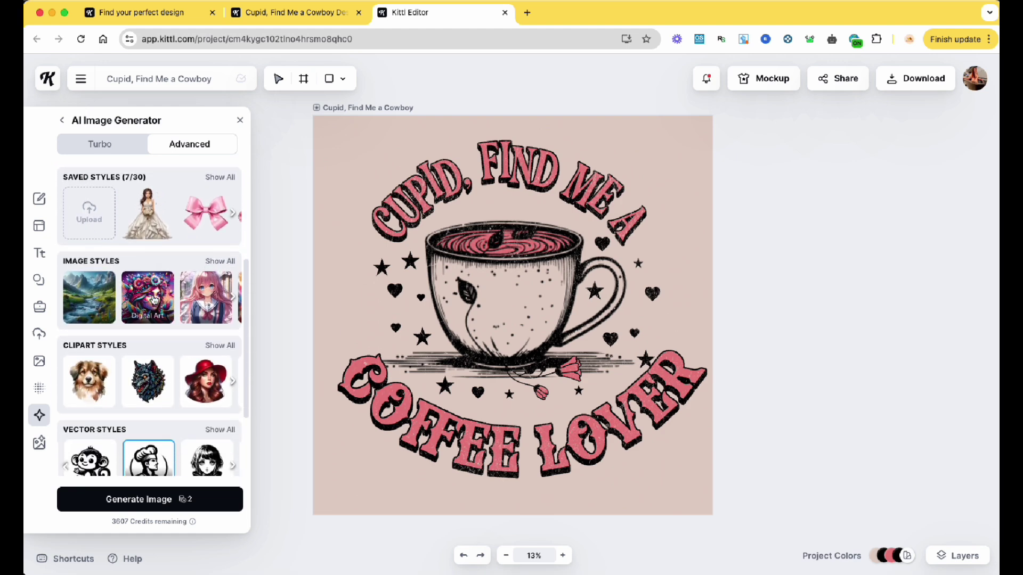
Step: Examine the full collection of image, clipart and vector styles, including the Emblem style chosen for the coffee cup prompt
{"action": "left_click", "coordinate": [220, 264]}
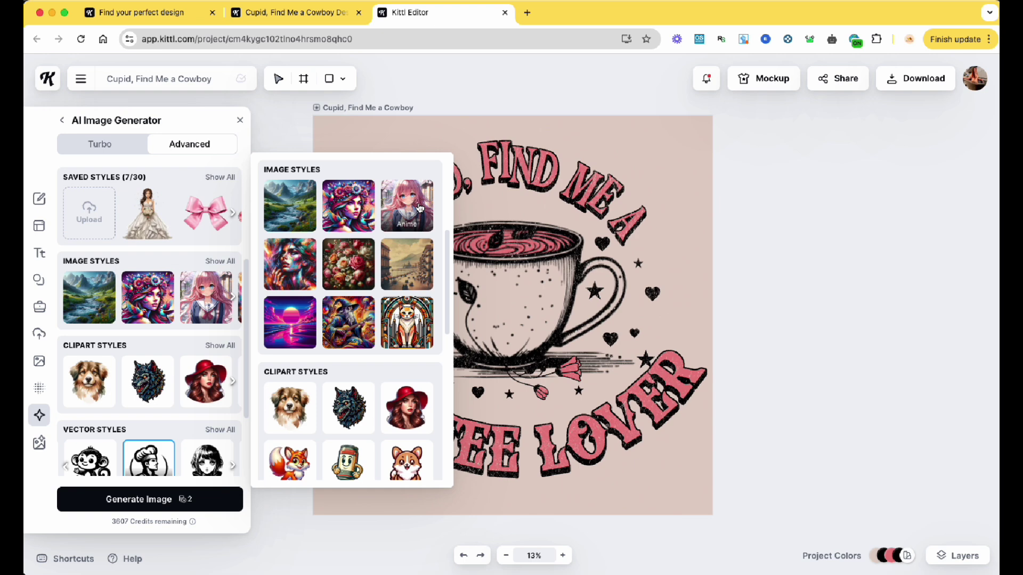
{"action": "scroll", "coordinate": [330, 323], "scroll_direction": "down", "scroll_amount": 3}
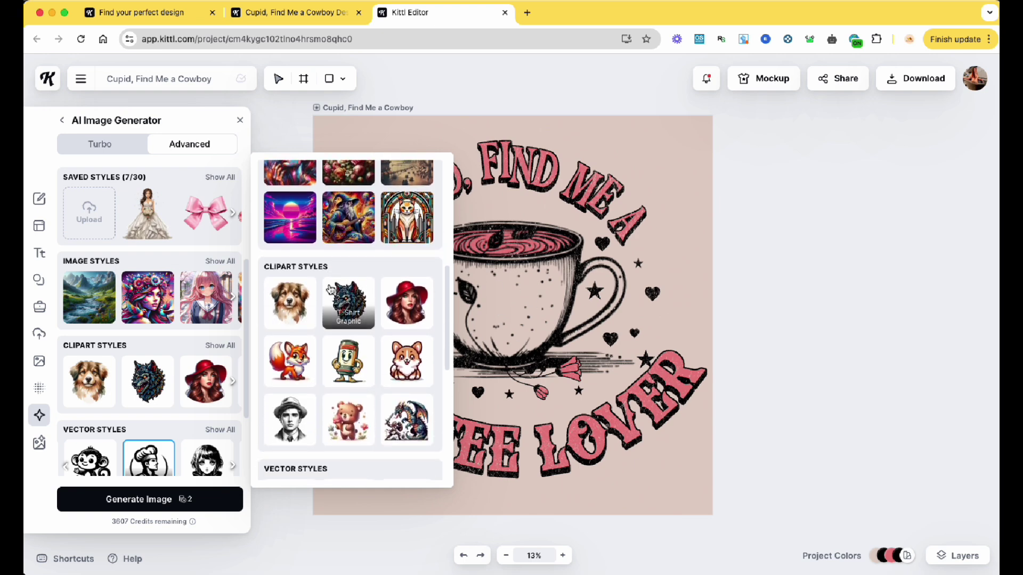
{"action": "scroll", "coordinate": [321, 278], "scroll_direction": "down", "scroll_amount": 2}
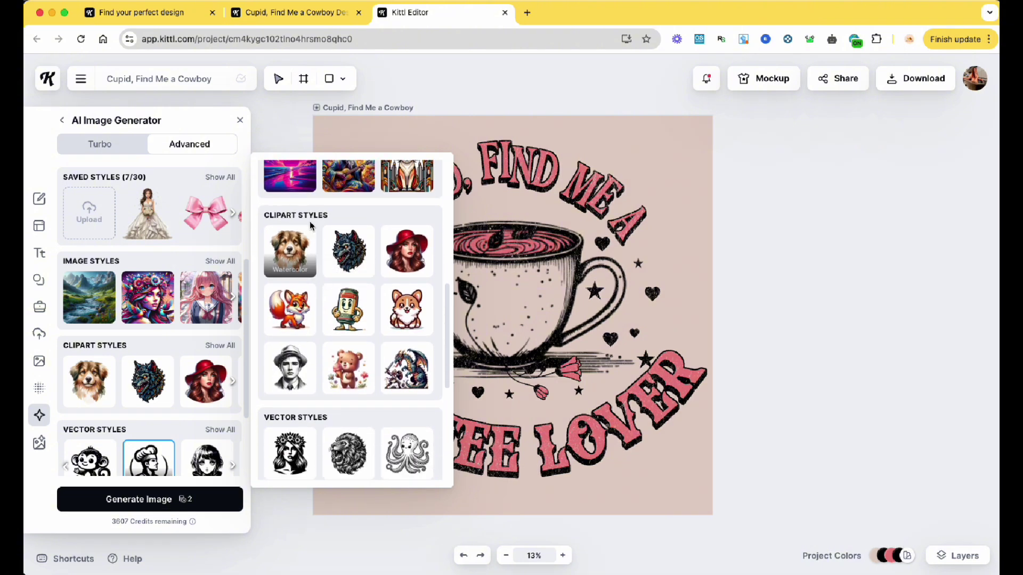
{"action": "scroll", "coordinate": [308, 417], "scroll_direction": "down", "scroll_amount": 1}
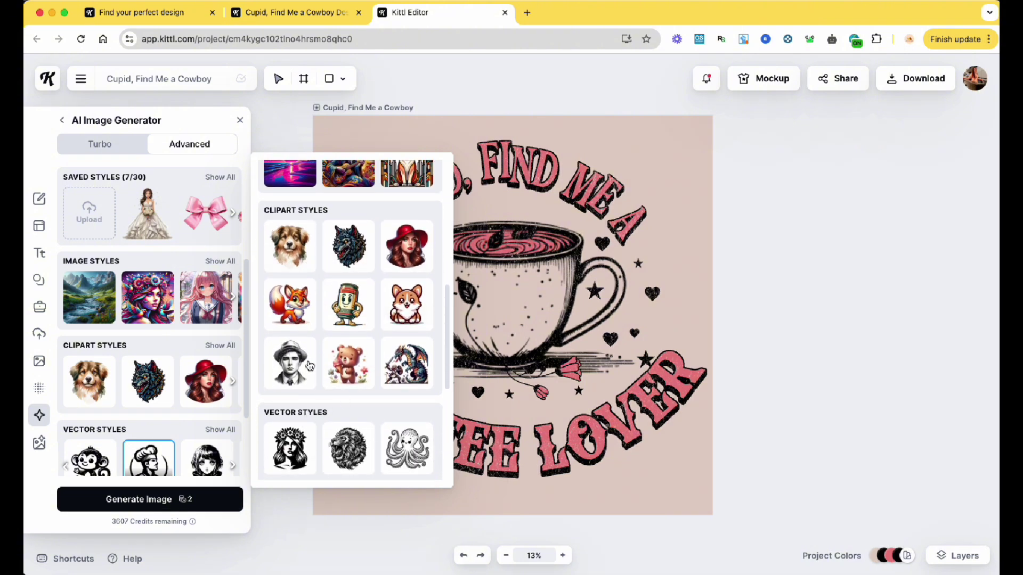
{"action": "scroll", "coordinate": [382, 391], "scroll_direction": "down", "scroll_amount": 4}
{"action": "scroll", "coordinate": [293, 405], "scroll_direction": "down", "scroll_amount": 2}
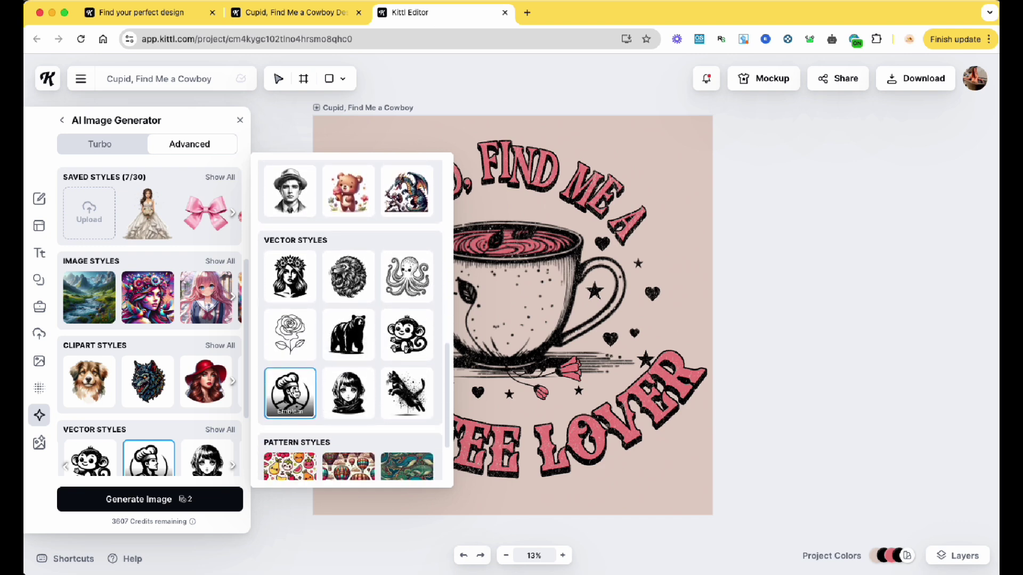
{"action": "scroll", "coordinate": [136, 256], "scroll_direction": "up", "scroll_amount": 5}
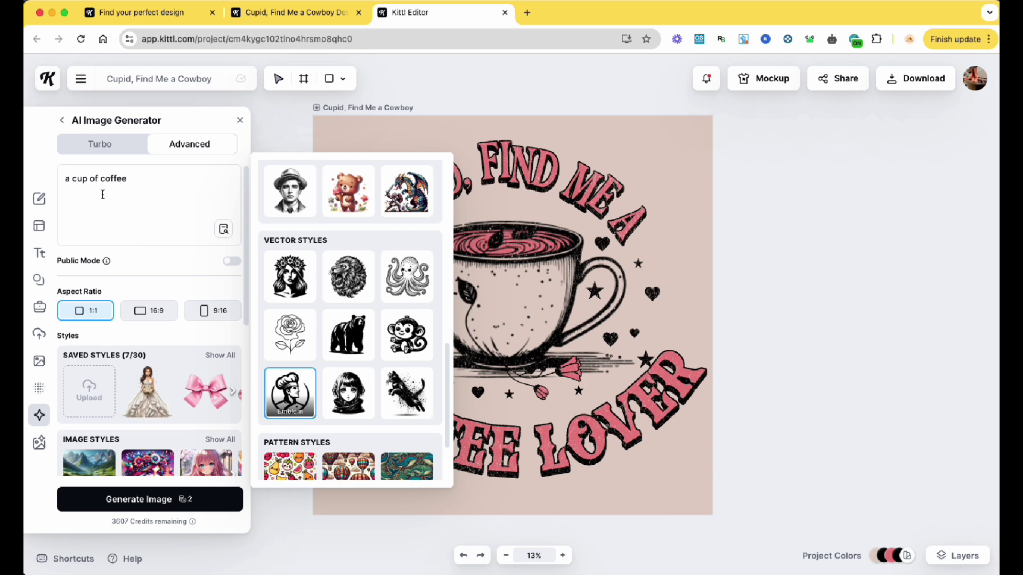
Step: Generate "a cup of coffee" in the Emblem vector style, and shrink it to about 1096 × 1350 px in the artboard's upper-left corner
{"action": "left_click", "coordinate": [131, 501]}
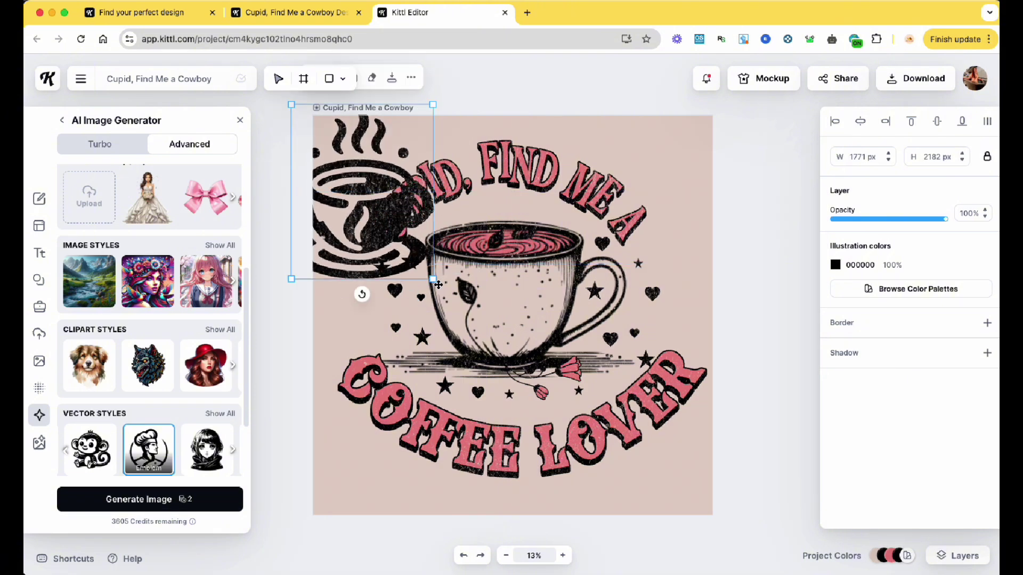
{"action": "left_click_drag", "start_coordinate": [434, 281], "coordinate": [379, 213]}
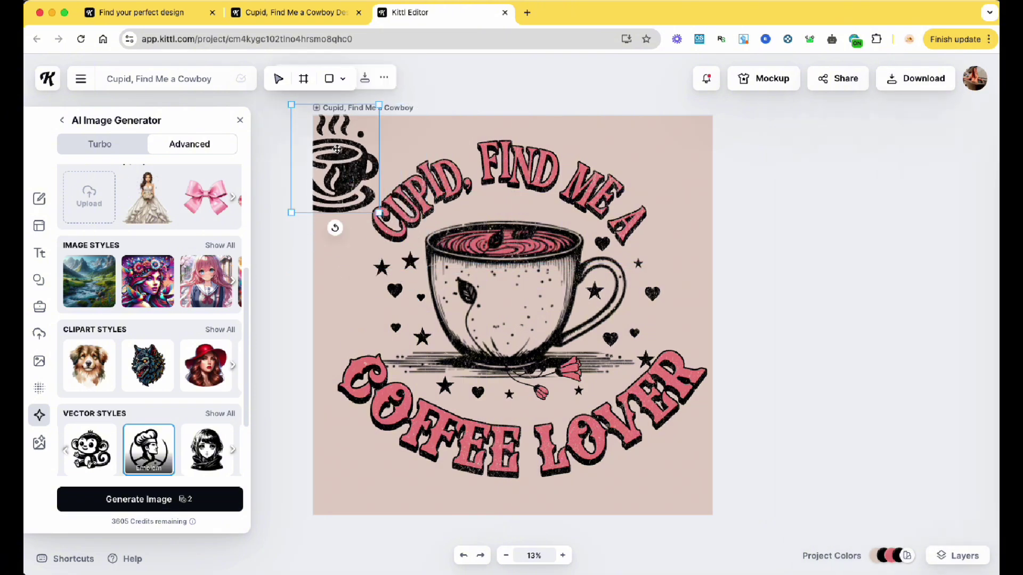
{"action": "left_click_drag", "start_coordinate": [340, 147], "coordinate": [354, 154]}
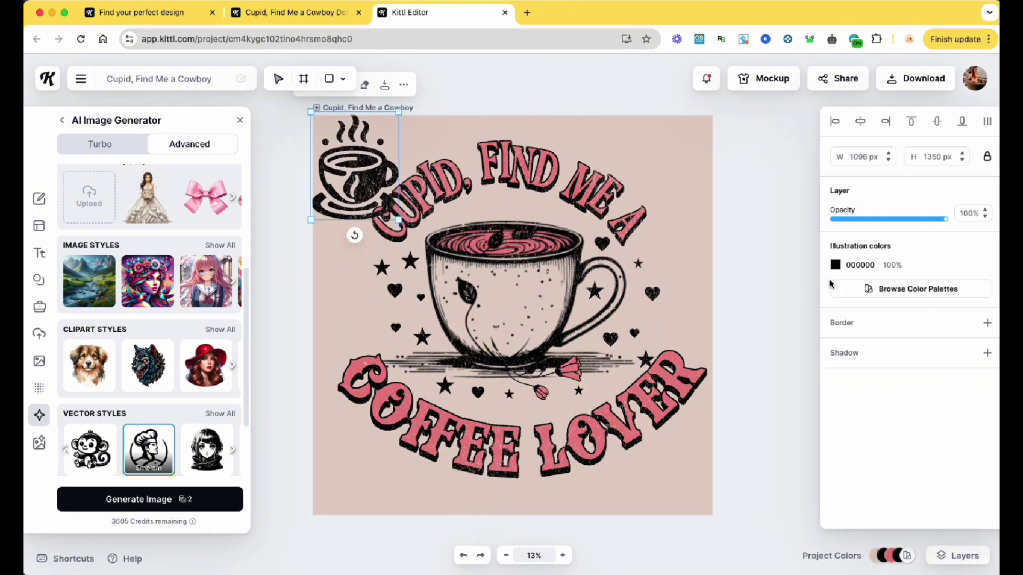
Step: Recolor the generated emblem cup to the document's pink E77F80, and delete it from the design
{"action": "left_click", "coordinate": [835, 264]}
{"action": "left_click", "coordinate": [683, 528]}
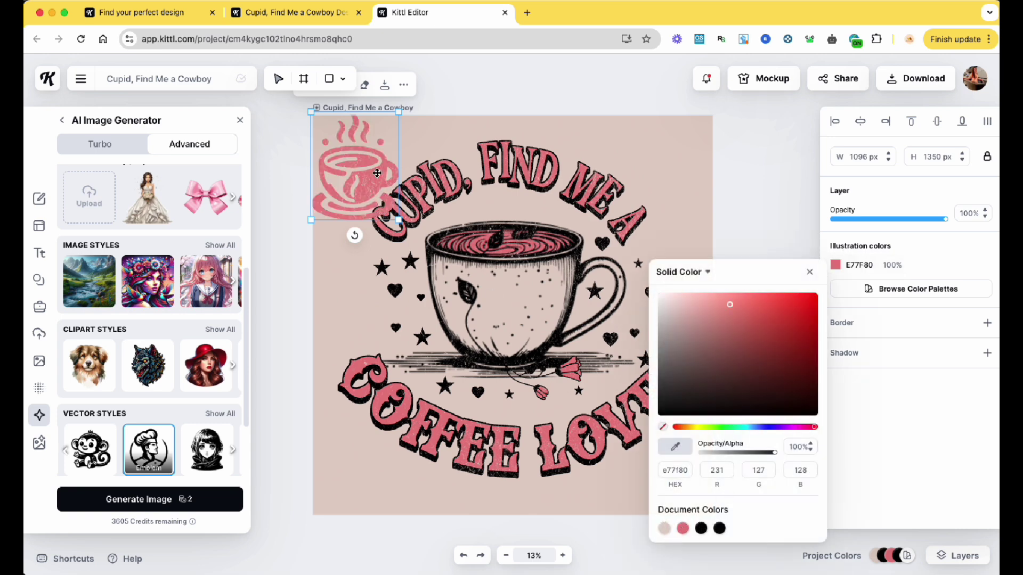
{"action": "key", "text": "Delete"}
Step: Generate the "a cup of coffee" image in the Cartoon clipart style and reposition it on the artboard
{"action": "scroll", "coordinate": [210, 292], "scroll_direction": "up", "scroll_amount": 2}
{"action": "left_click", "coordinate": [220, 289]}
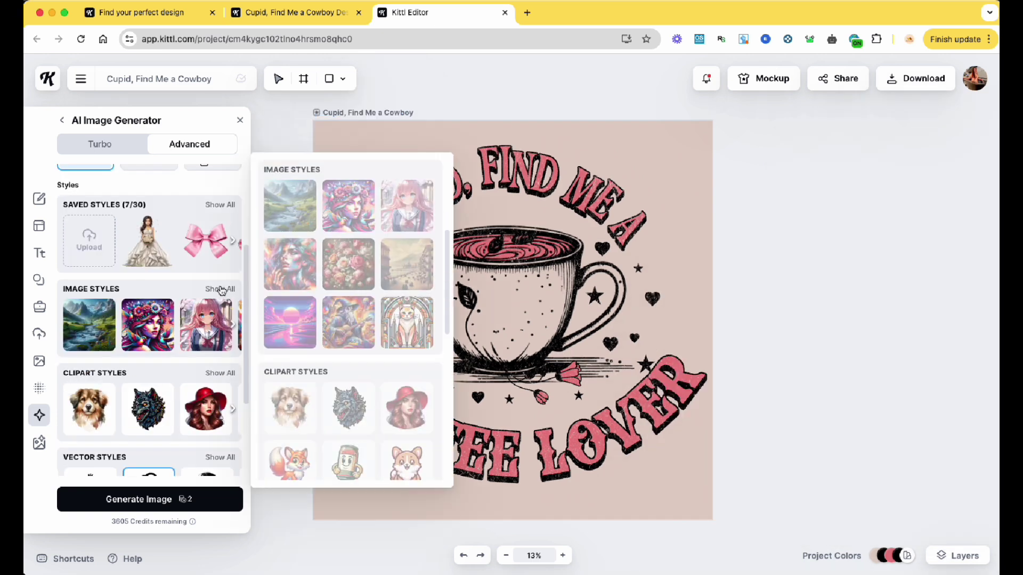
{"action": "scroll", "coordinate": [374, 406], "scroll_direction": "down", "scroll_amount": 2}
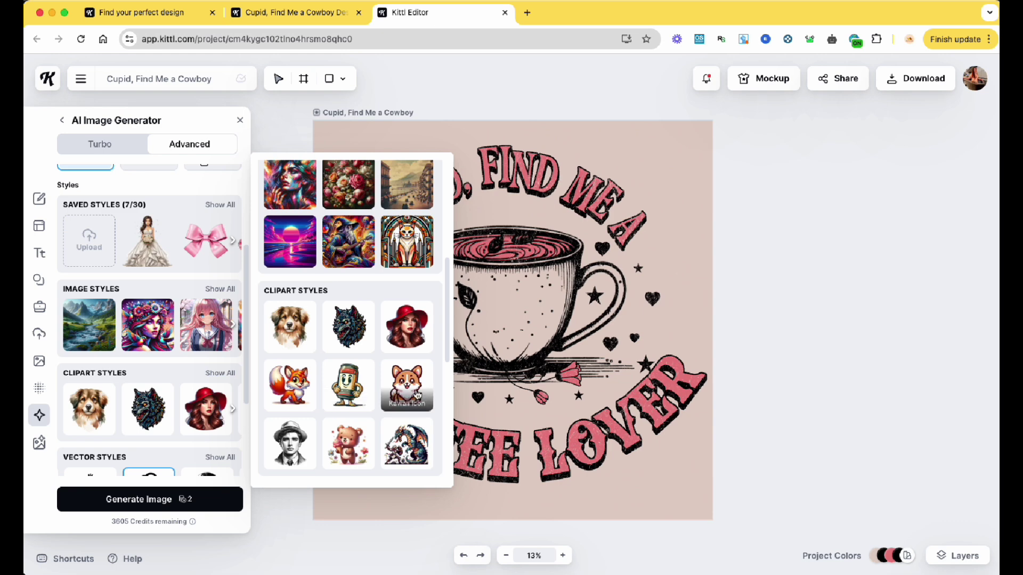
{"action": "scroll", "coordinate": [372, 373], "scroll_direction": "down", "scroll_amount": 1}
{"action": "left_click", "coordinate": [406, 342]}
{"action": "scroll", "coordinate": [294, 269], "scroll_direction": "down", "scroll_amount": 2}
{"action": "left_click", "coordinate": [294, 269]}
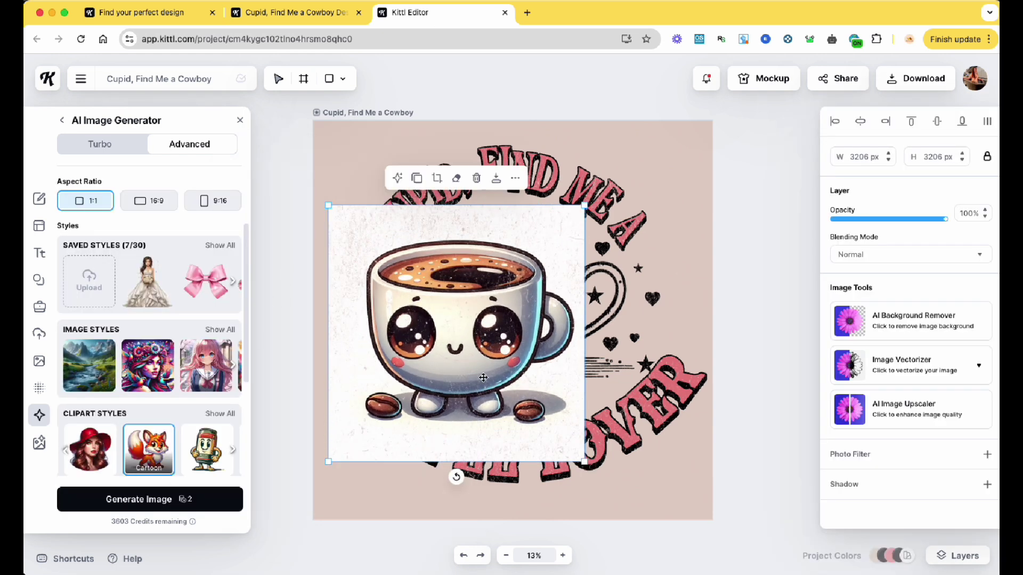
{"action": "left_click_drag", "start_coordinate": [469, 353], "coordinate": [483, 347]}
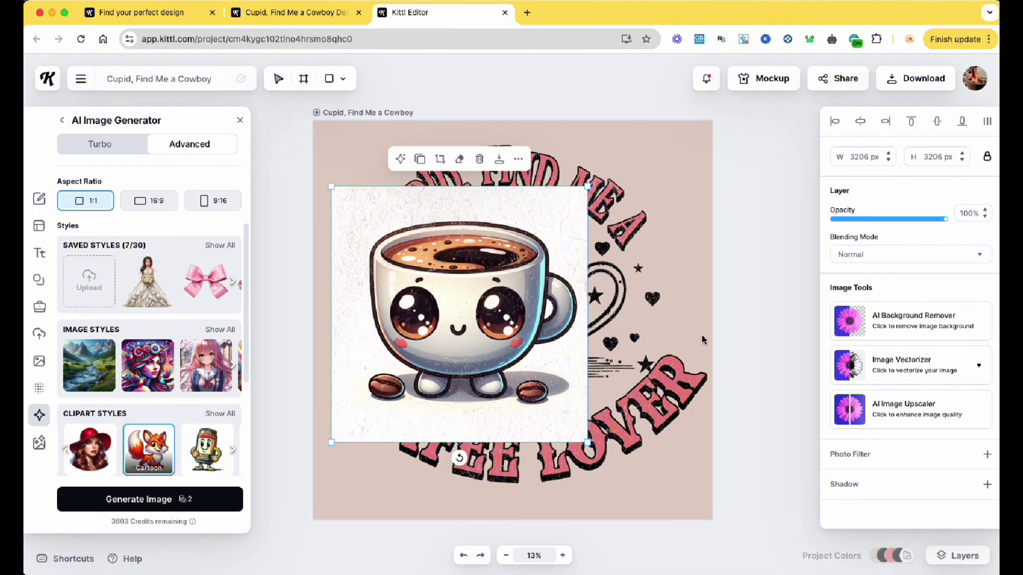
Step: Remove the background of the cartoon cup image and move the cup toward the artboard's upper-left corner
{"action": "left_click", "coordinate": [863, 320]}
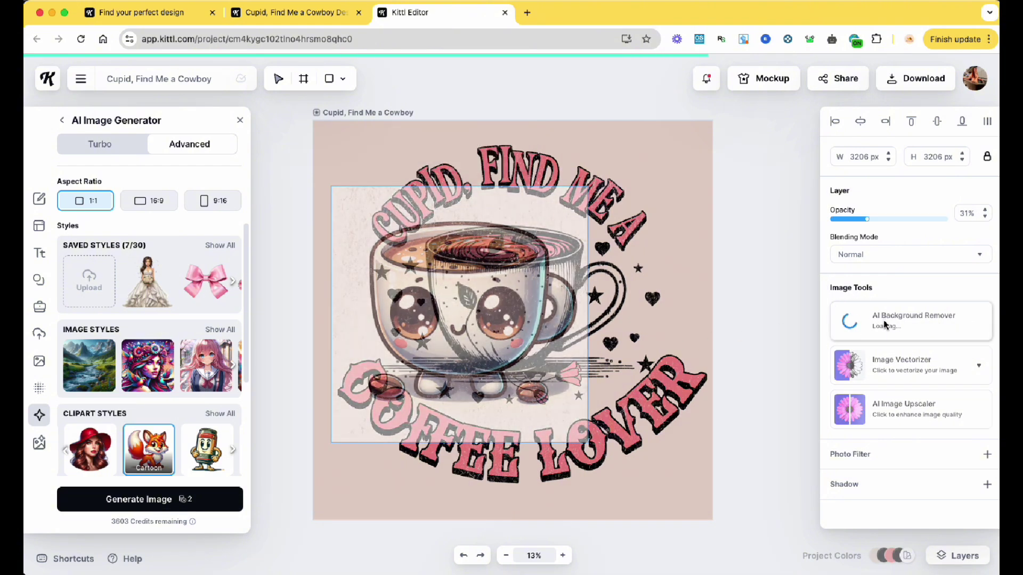
{"action": "left_click_drag", "start_coordinate": [468, 299], "coordinate": [462, 239]}
{"action": "left_click", "coordinate": [465, 289]}
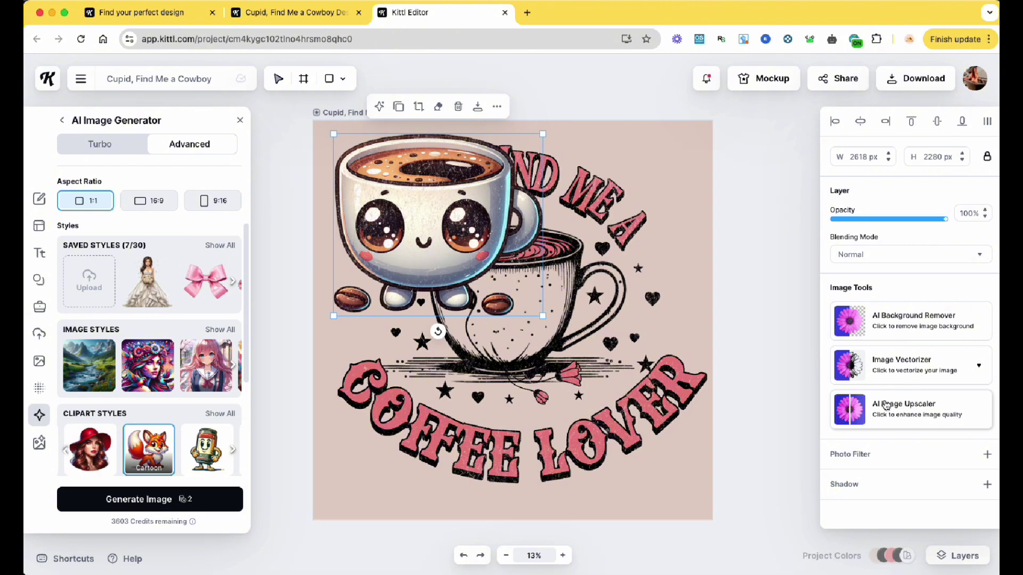
Step: Vectorize the cartoon cup with 3 colors and shrink it to about 1735 × 1509 px in the artboard's upper-left corner
{"action": "left_click", "coordinate": [858, 375]}
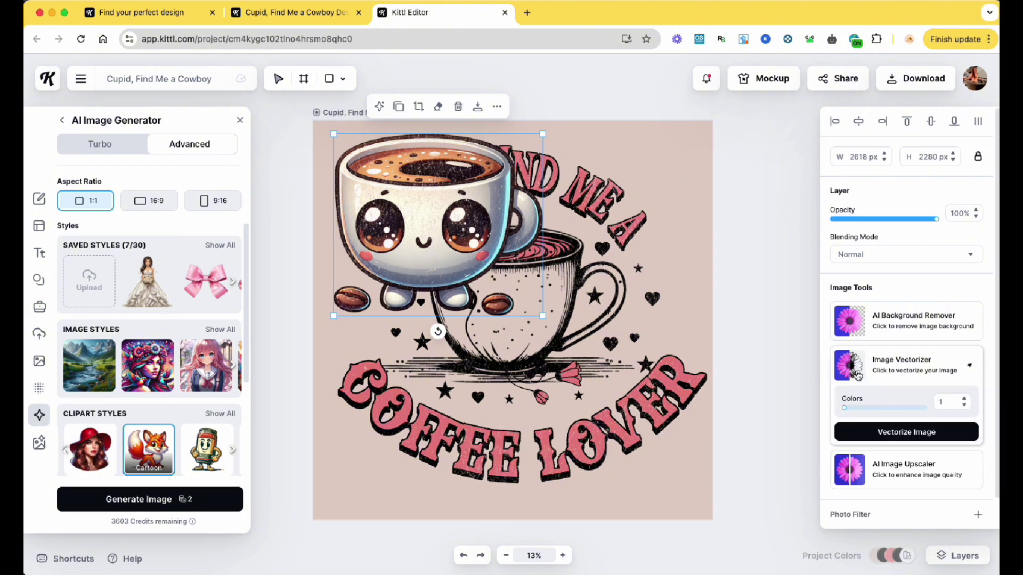
{"action": "left_click", "coordinate": [965, 399]}
{"action": "left_click", "coordinate": [923, 432]}
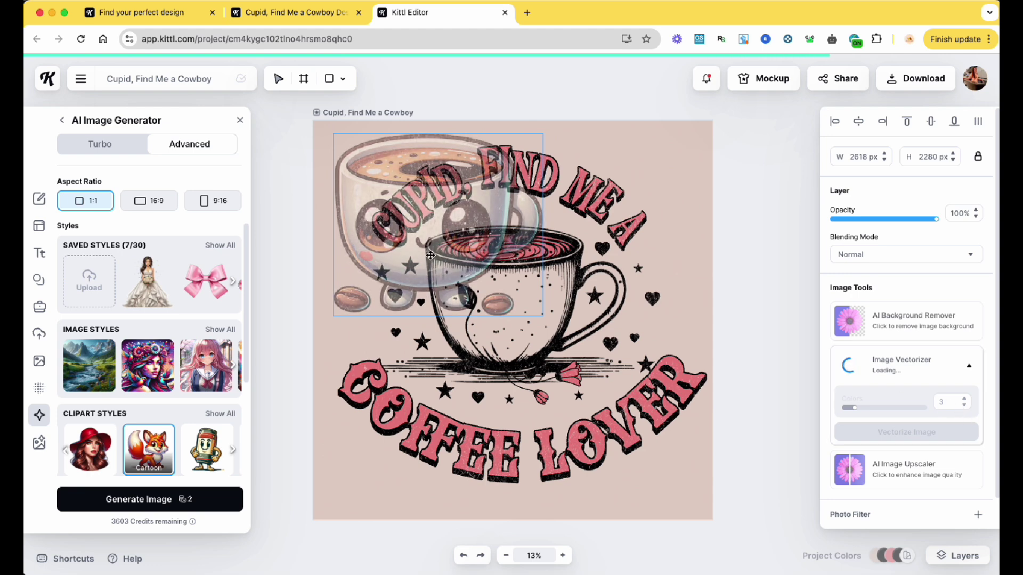
{"action": "left_click_drag", "start_coordinate": [376, 181], "coordinate": [355, 173]}
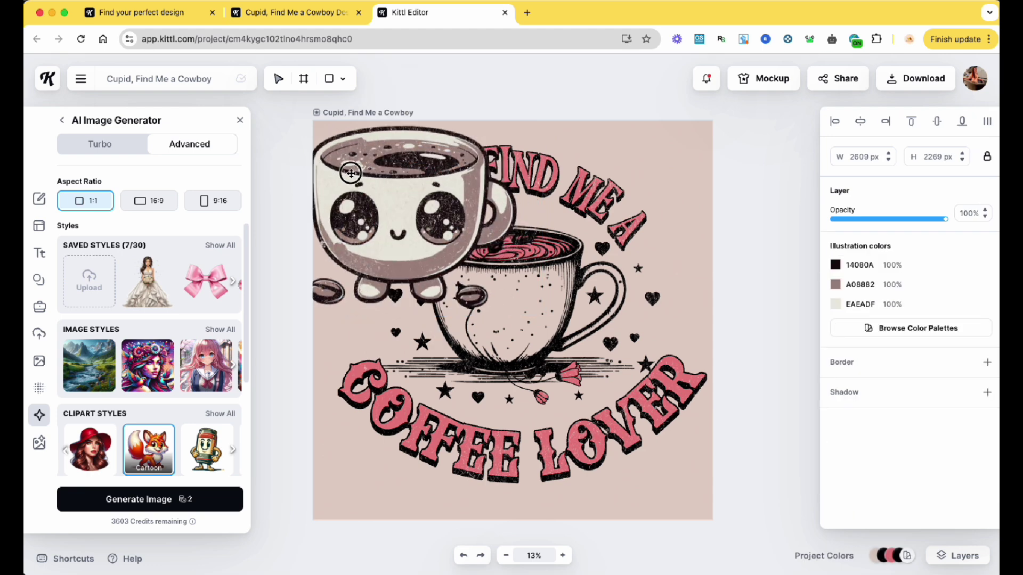
{"action": "left_click_drag", "start_coordinate": [522, 308], "coordinate": [451, 247]}
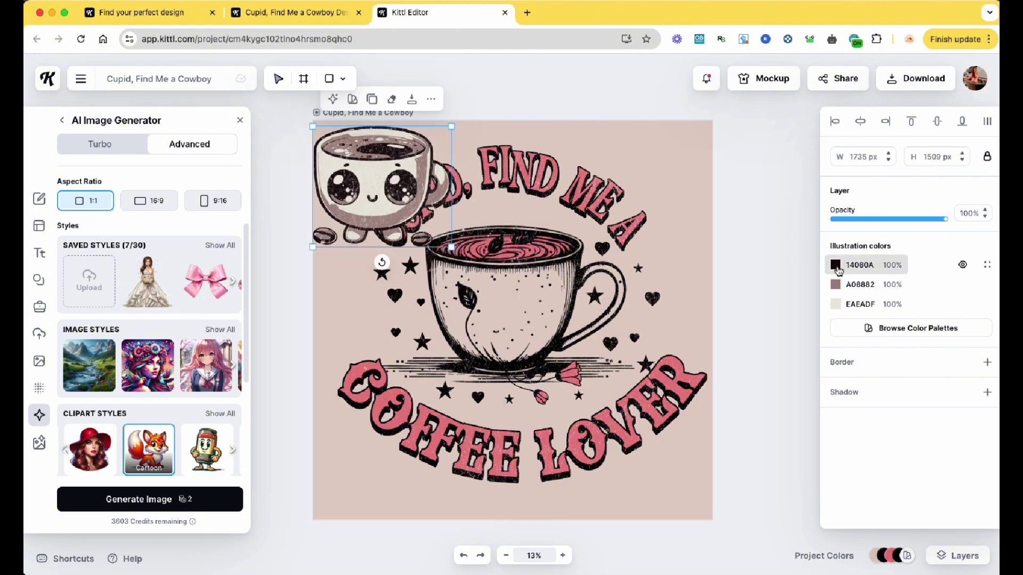
Step: Recolor the vectorized cup with document colors, changing its brown to pink E77F80 and its cream to beige E2D0C7
{"action": "left_click", "coordinate": [835, 265]}
{"action": "left_click", "coordinate": [836, 285]}
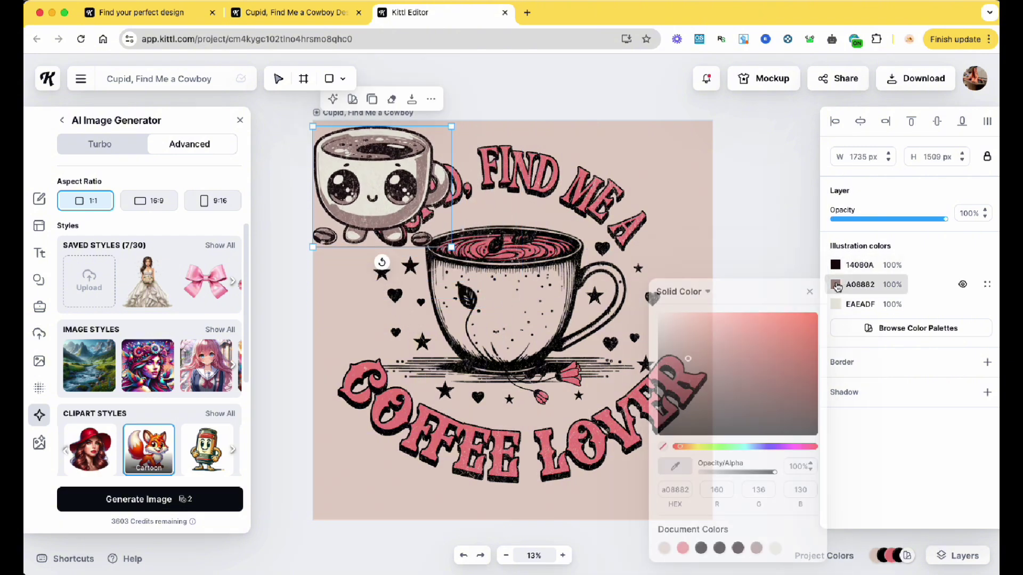
{"action": "left_click", "coordinate": [682, 549]}
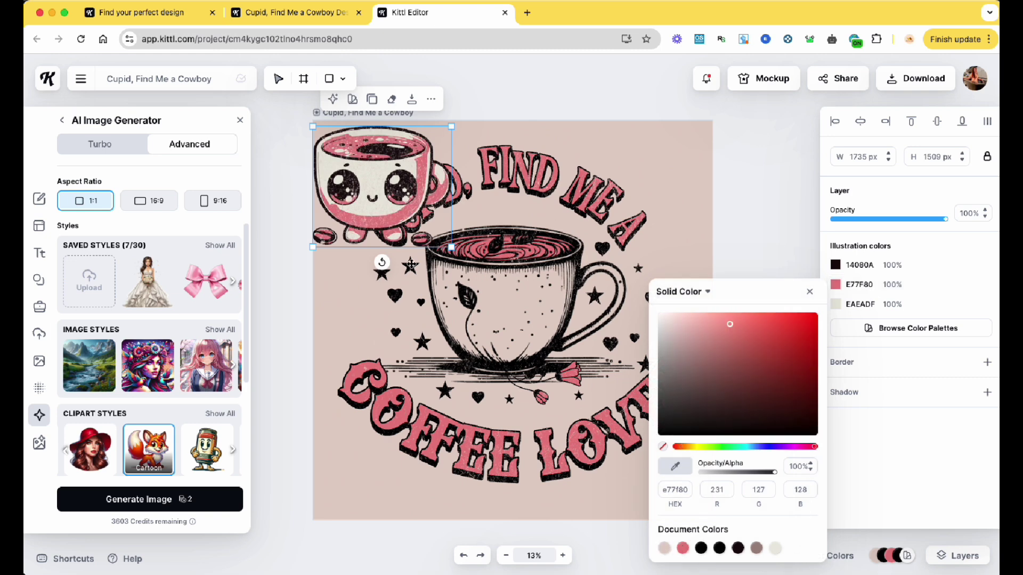
{"action": "left_click", "coordinate": [836, 304]}
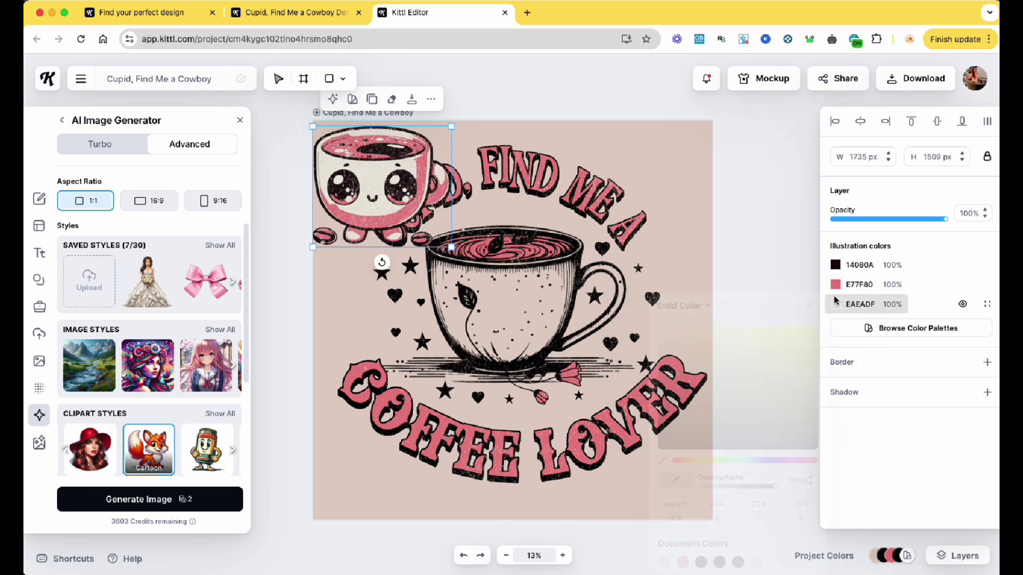
{"action": "left_click", "coordinate": [665, 562]}
Step: Enlarge the cartoon cup to about 2762 × 2402 px over the original cup, and remove it from the design
{"action": "left_click_drag", "start_coordinate": [415, 222], "coordinate": [635, 408]}
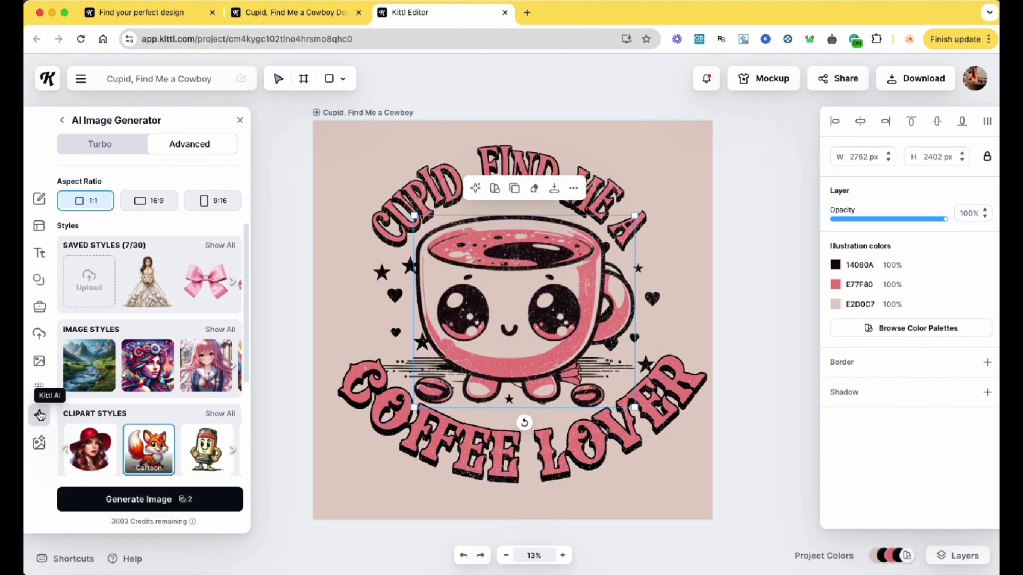
{"action": "key", "text": "super+z"}
{"action": "key", "text": "super+z"}
{"action": "key", "text": "super+z"}
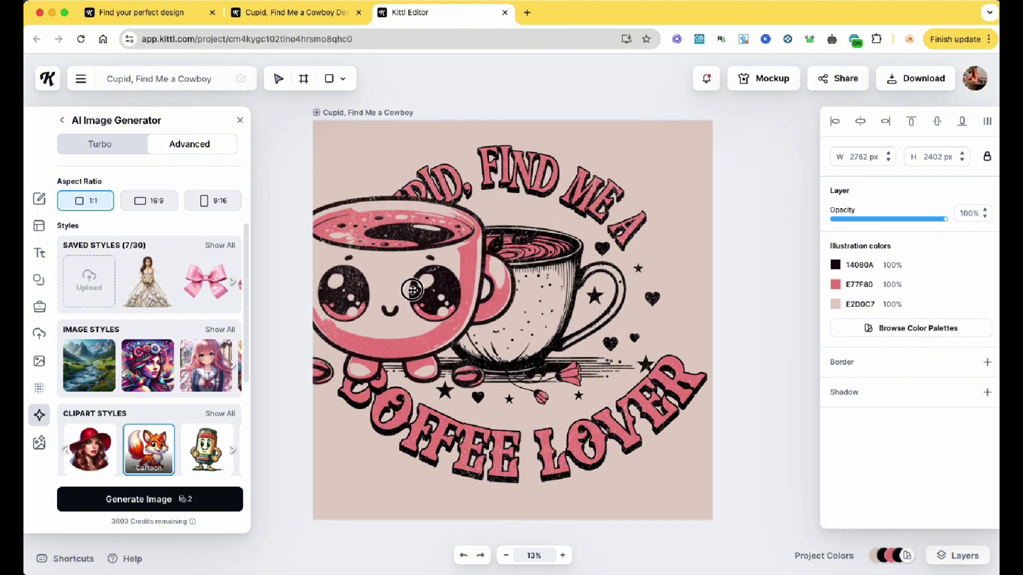
{"action": "left_click", "coordinate": [435, 190]}
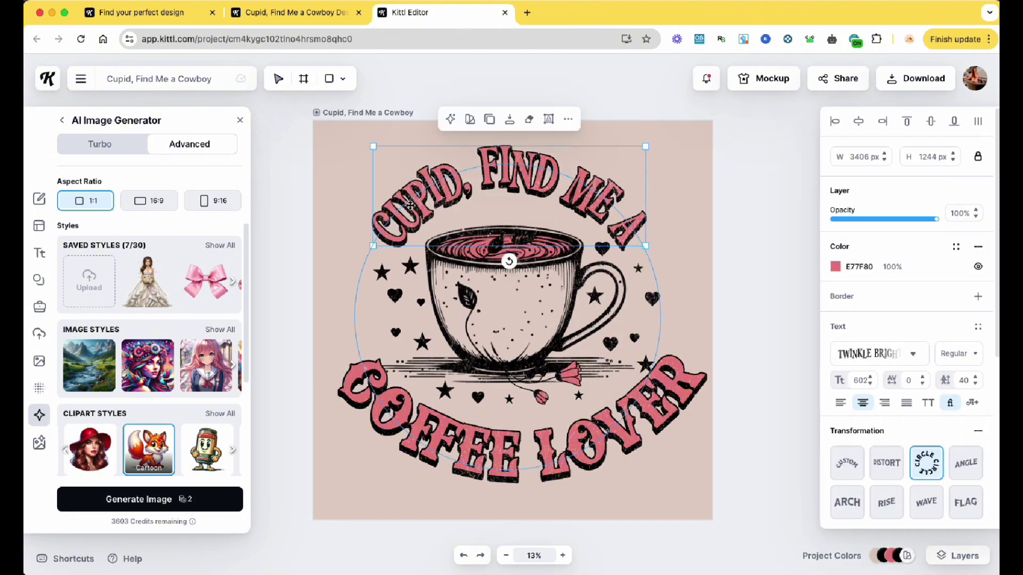
{"action": "left_click", "coordinate": [343, 272]}
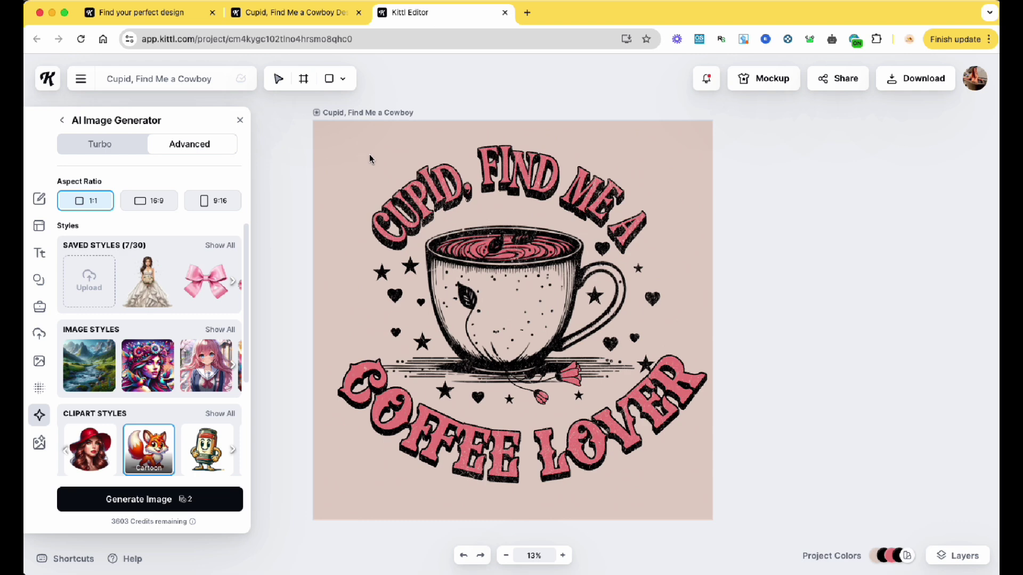
Step: Select the Cupid, Find Me a Cowboy artboard and release its Alpha Mask texture
{"action": "left_click", "coordinate": [363, 112]}
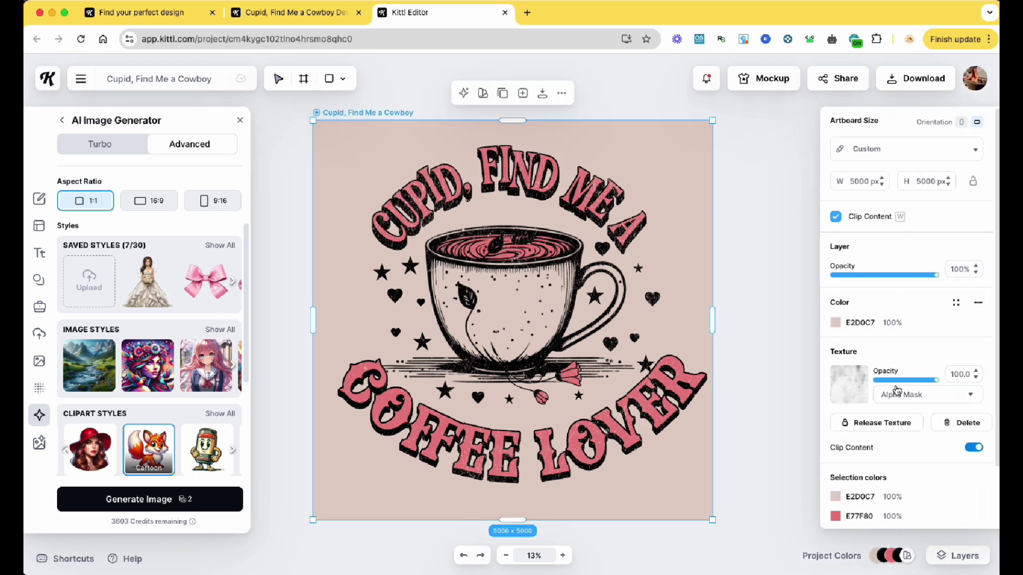
{"action": "scroll", "coordinate": [896, 391], "scroll_direction": "down", "scroll_amount": 1}
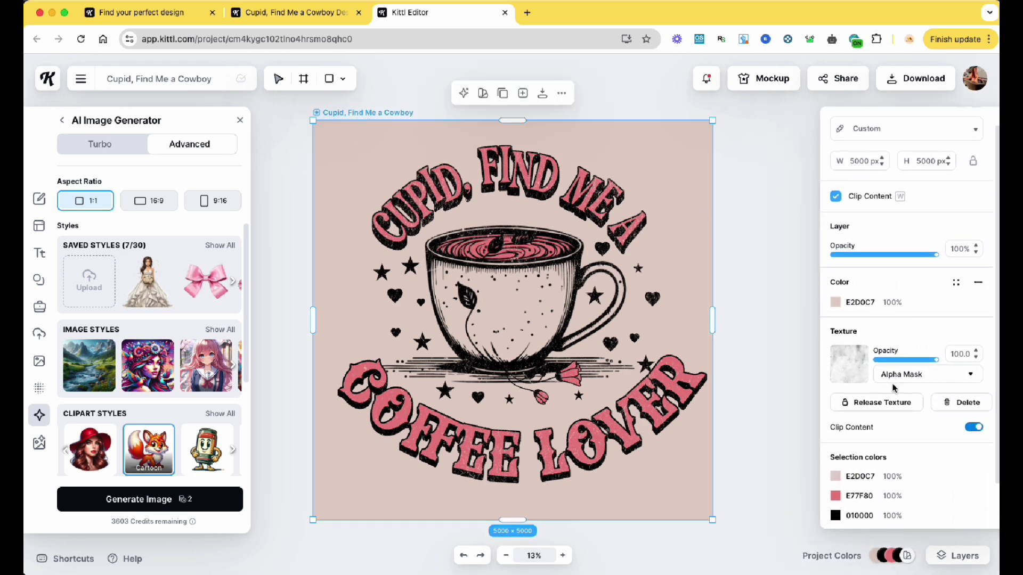
{"action": "left_click", "coordinate": [859, 404]}
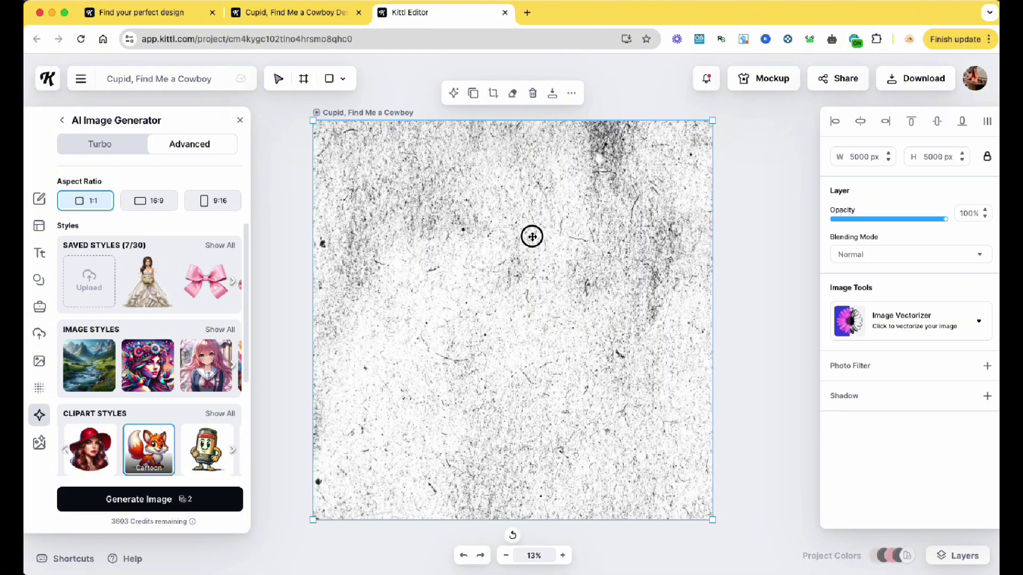
Step: Shift the released texture image off the artwork, and restore it as the artboard's Alpha Mask texture
{"action": "left_click_drag", "start_coordinate": [532, 235], "coordinate": [513, 227]}
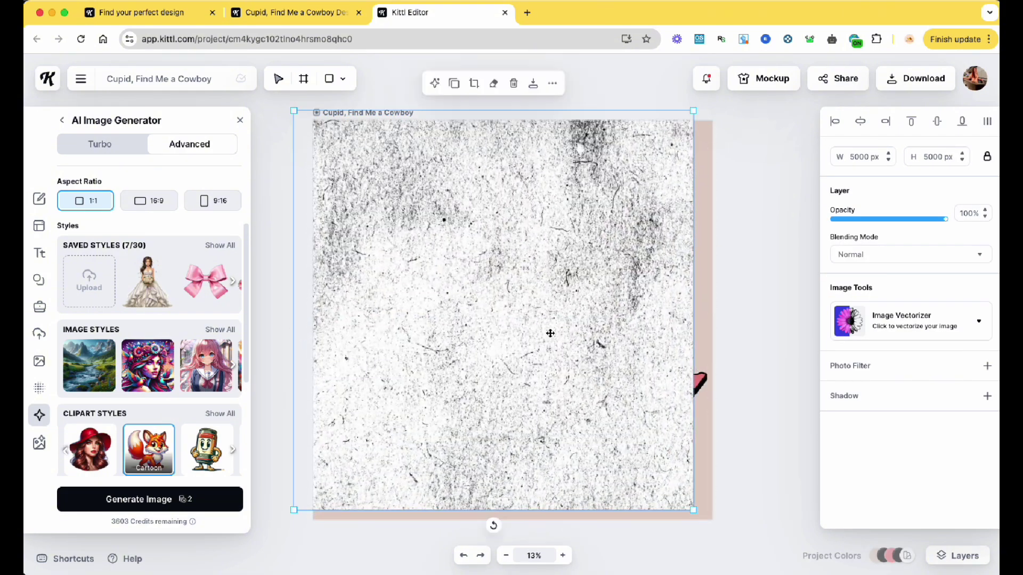
{"action": "left_click_drag", "start_coordinate": [702, 520], "coordinate": [735, 527]}
{"action": "key", "text": "Delete"}
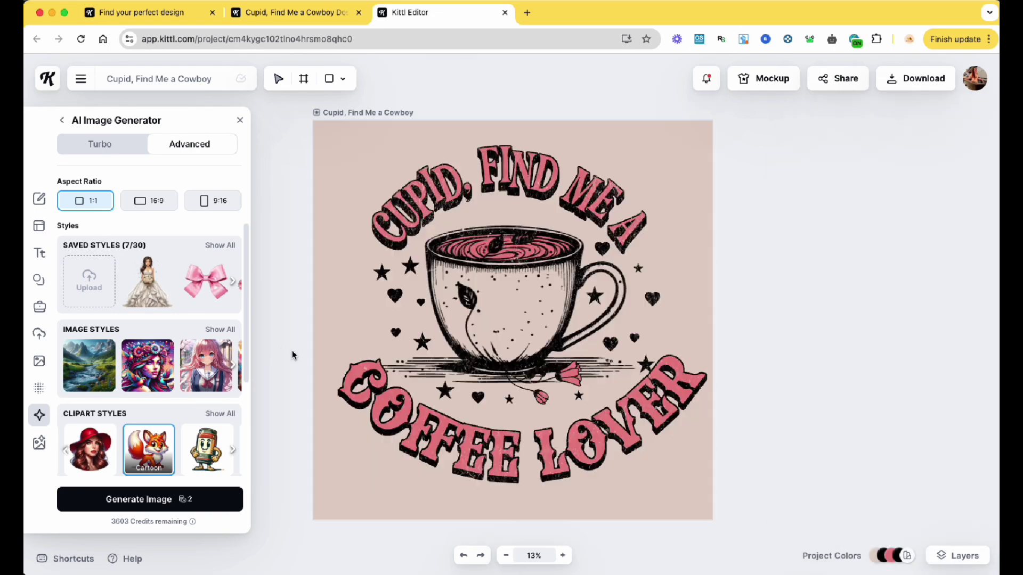
Step: Browse the texture library's alpha mask, pattern, crack, plastic and grain collections
{"action": "left_click", "coordinate": [38, 388]}
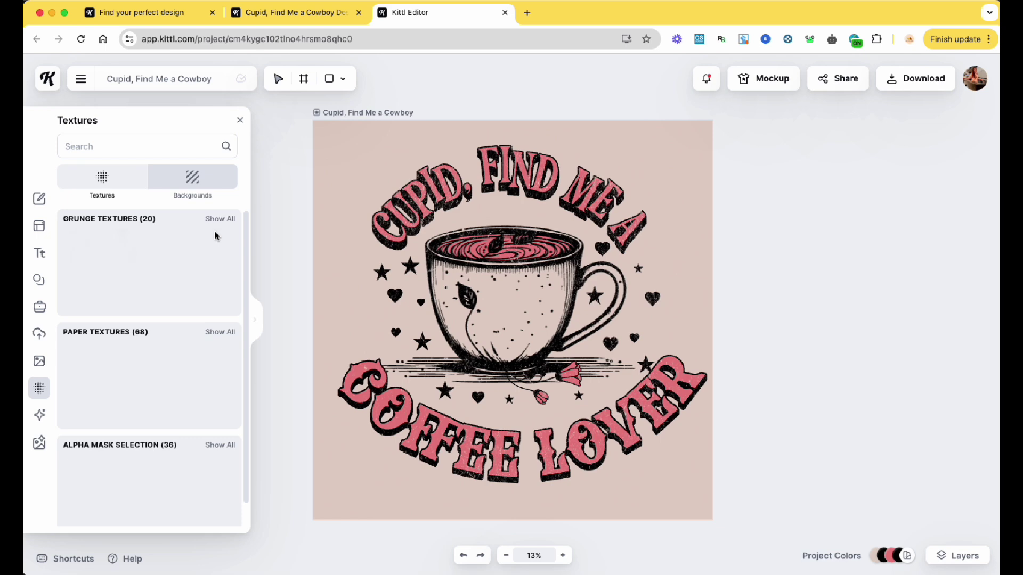
{"action": "scroll", "coordinate": [211, 352], "scroll_direction": "down", "scroll_amount": 5}
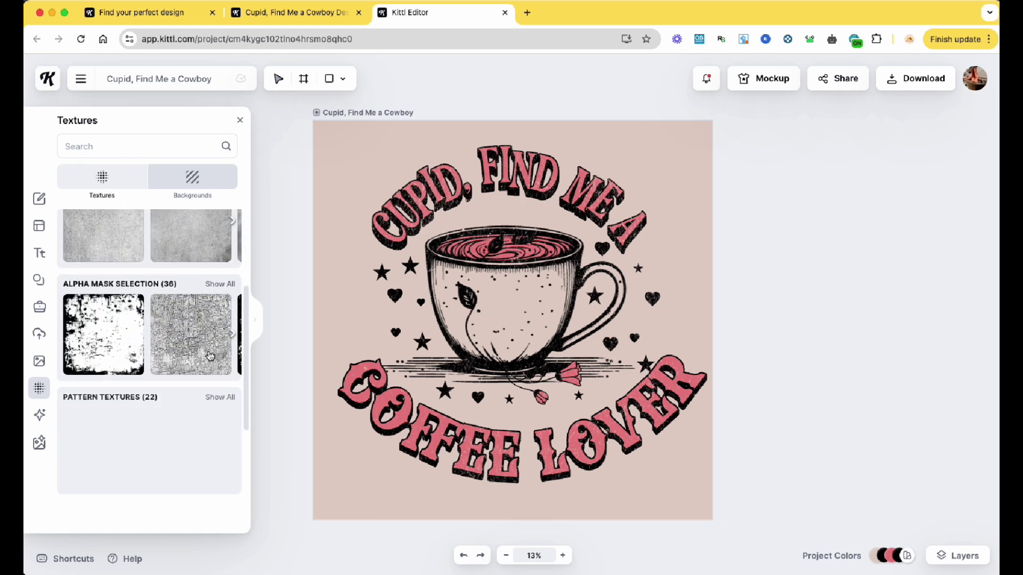
{"action": "scroll", "coordinate": [211, 356], "scroll_direction": "down", "scroll_amount": 5}
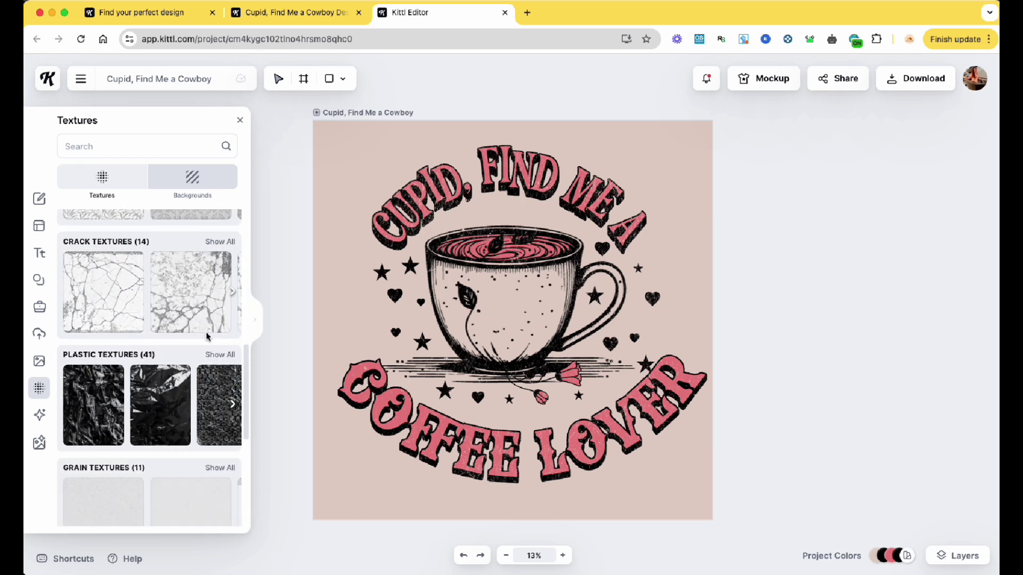
{"action": "left_click", "coordinate": [409, 203]}
{"action": "left_click", "coordinate": [346, 183]}
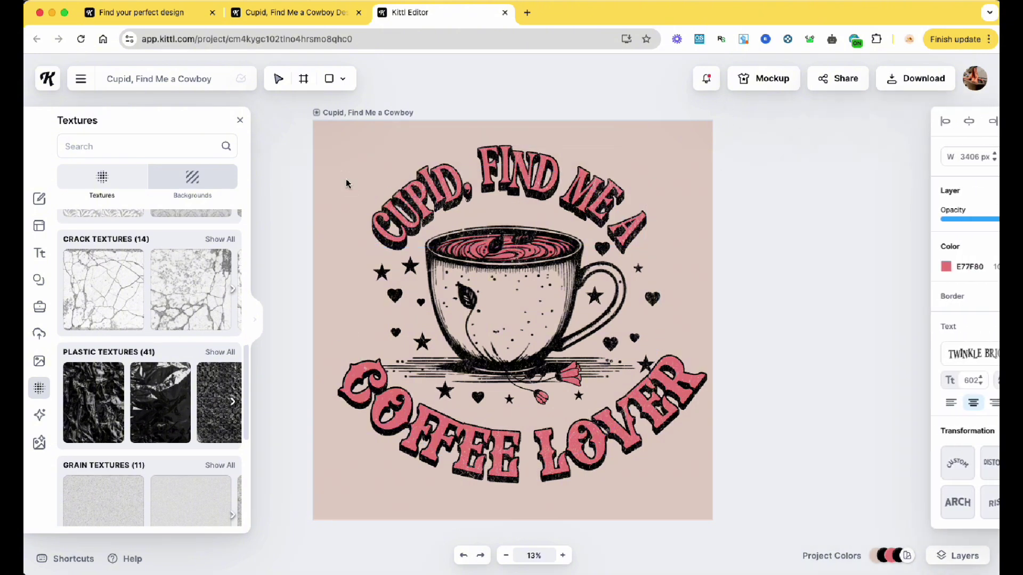
Step: Select the Cupid, Find Me a Cowboy artboard and delete its Alpha Mask texture
{"action": "left_click", "coordinate": [376, 112]}
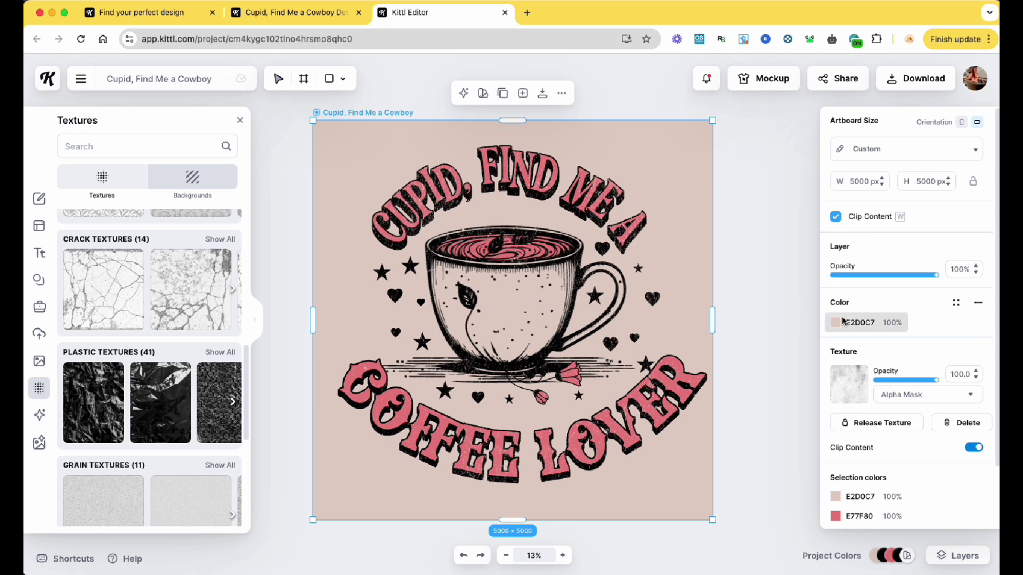
{"action": "left_click", "coordinate": [966, 425]}
{"action": "left_click", "coordinate": [719, 226]}
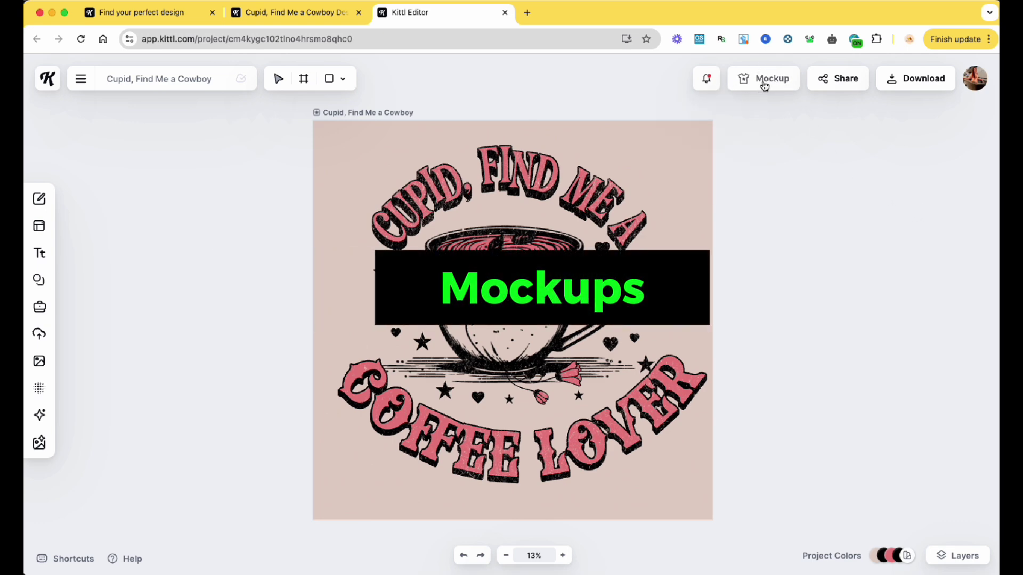
Step: Preview the coffee lover design as a mockup and show the full T-Shirts mockup collection
{"action": "mouse_move", "coordinate": [764, 84]}
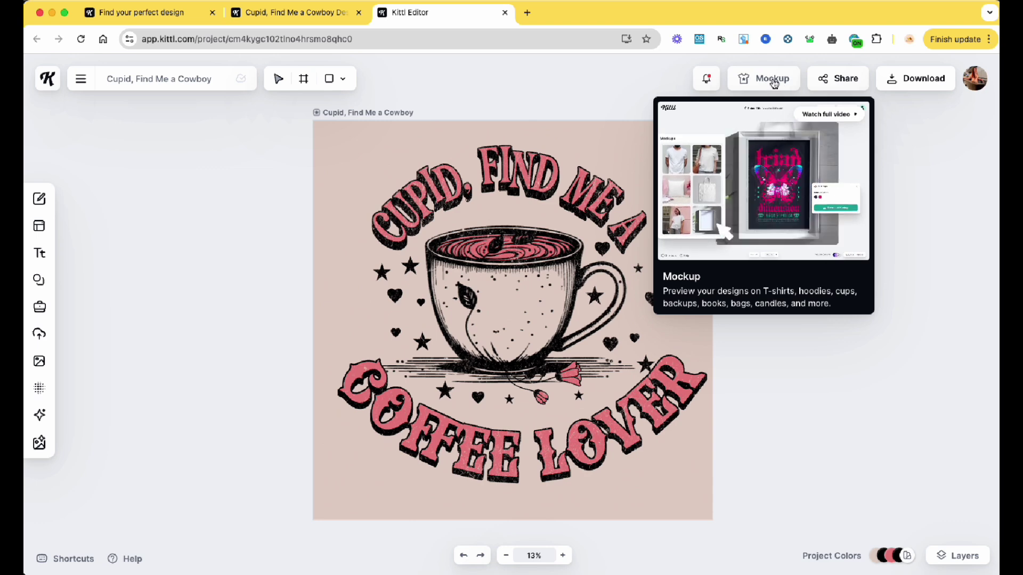
{"action": "left_click", "coordinate": [773, 80]}
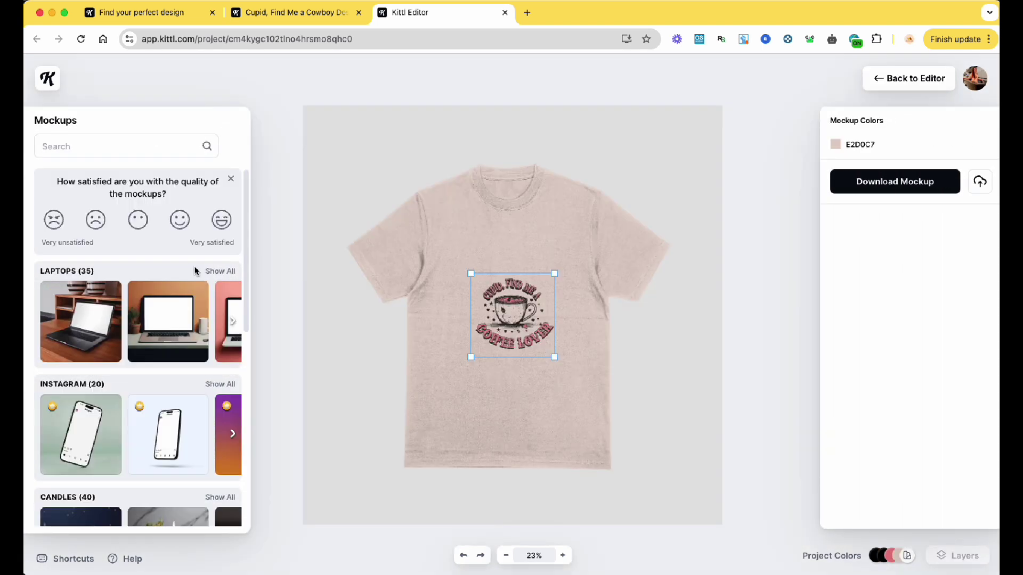
{"action": "scroll", "coordinate": [196, 266], "scroll_direction": "down", "scroll_amount": 10}
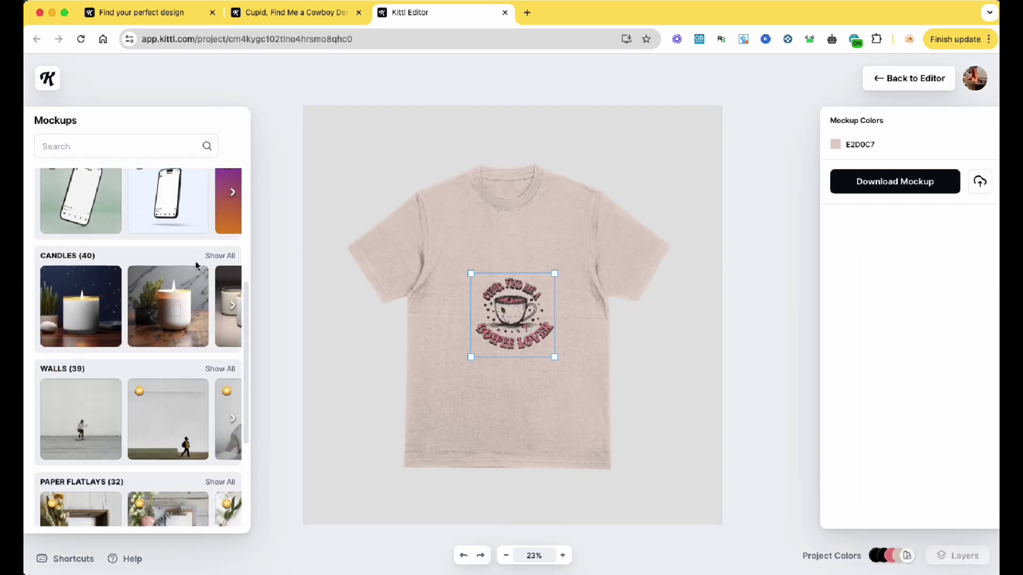
{"action": "scroll", "coordinate": [197, 266], "scroll_direction": "down", "scroll_amount": 5}
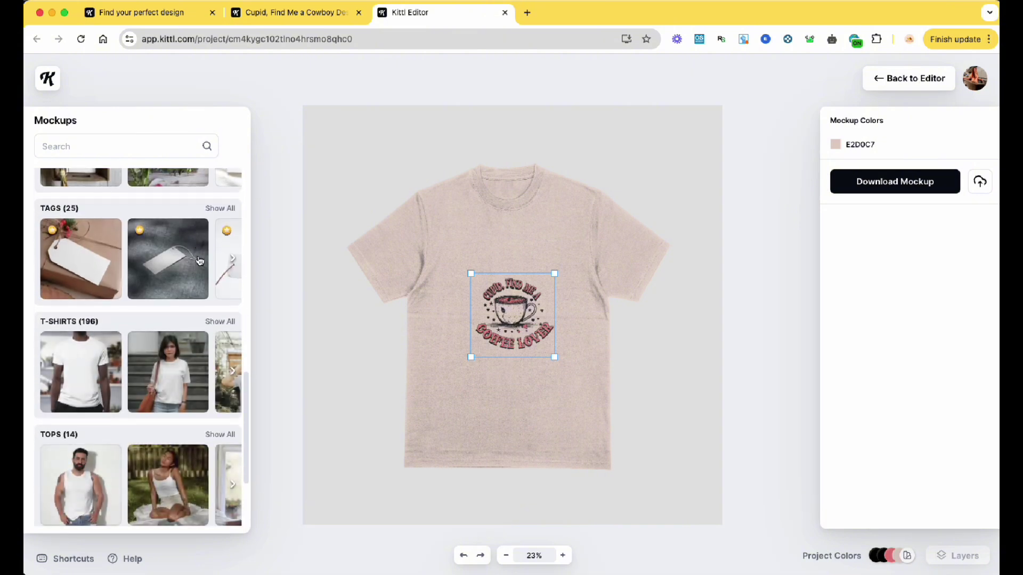
{"action": "scroll", "coordinate": [198, 255], "scroll_direction": "down", "scroll_amount": 3}
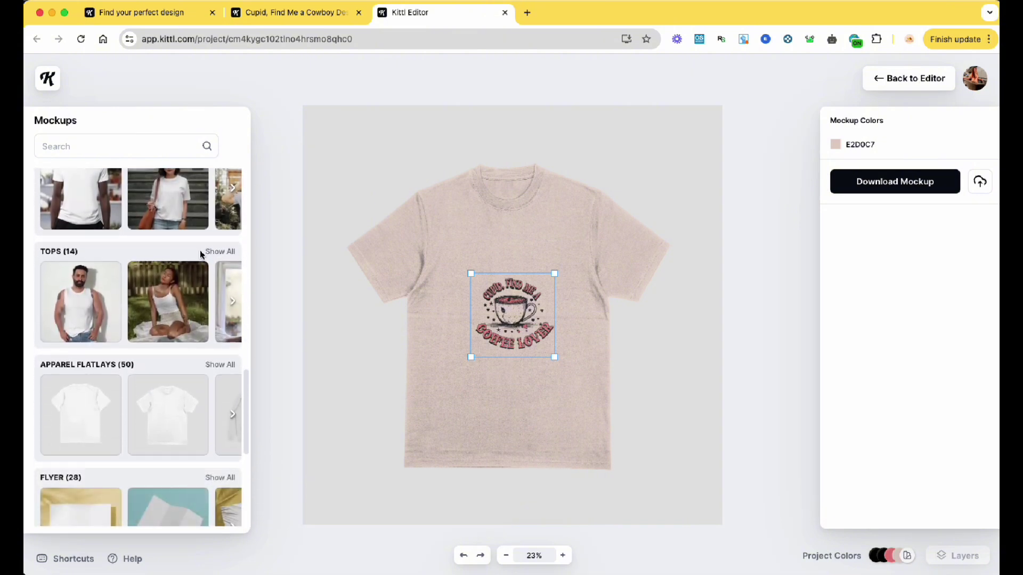
{"action": "scroll", "coordinate": [201, 255], "scroll_direction": "up", "scroll_amount": 1}
{"action": "scroll", "coordinate": [200, 255], "scroll_direction": "up", "scroll_amount": 1}
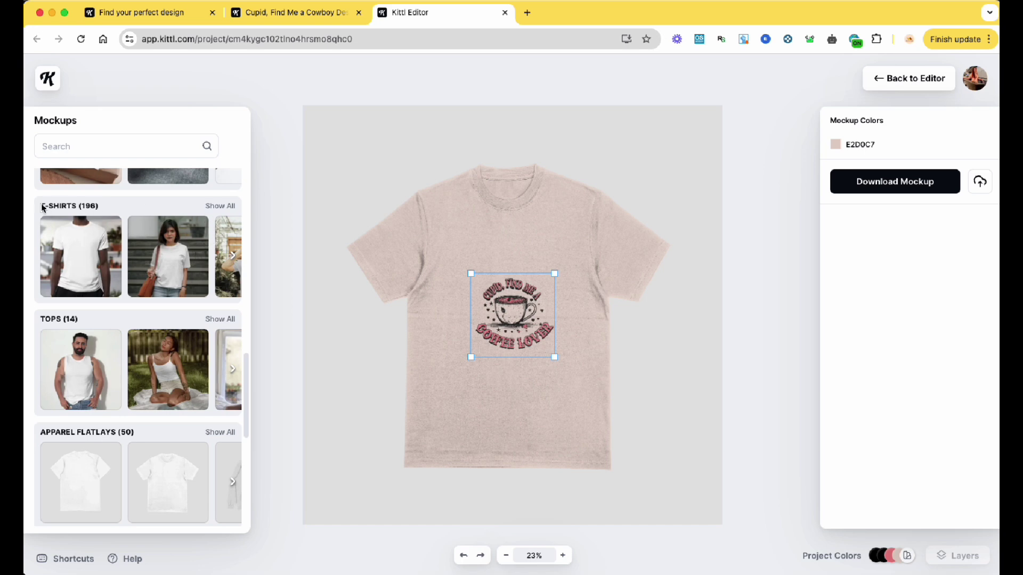
{"action": "left_click", "coordinate": [218, 206]}
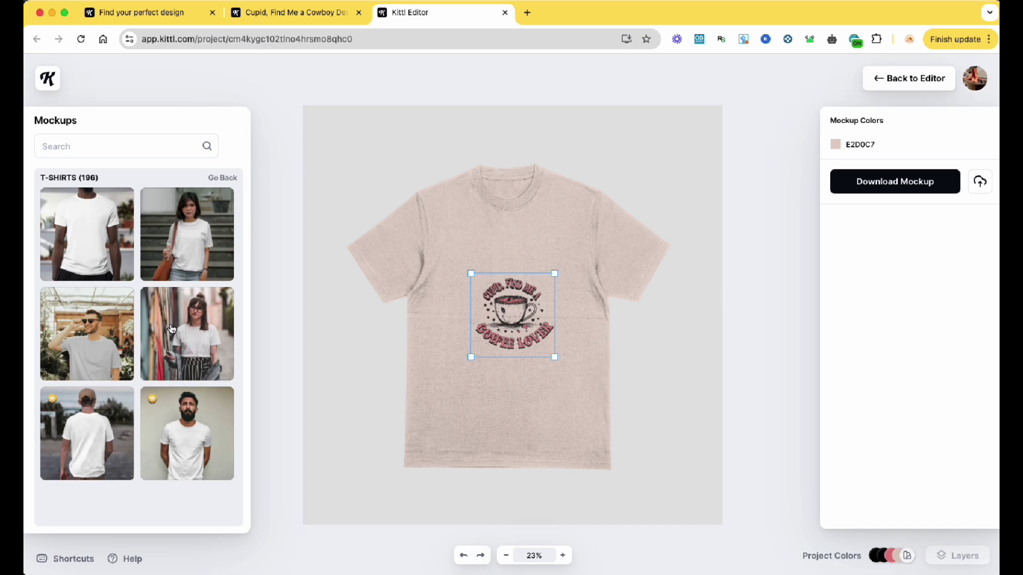
Step: Apply the T-shirt mockup of the curly-haired model in sunglasses, and enlarge and center the design on the chest
{"action": "scroll", "coordinate": [170, 329], "scroll_direction": "down", "scroll_amount": 2}
{"action": "scroll", "coordinate": [169, 331], "scroll_direction": "down", "scroll_amount": 5}
{"action": "left_click", "coordinate": [187, 402]}
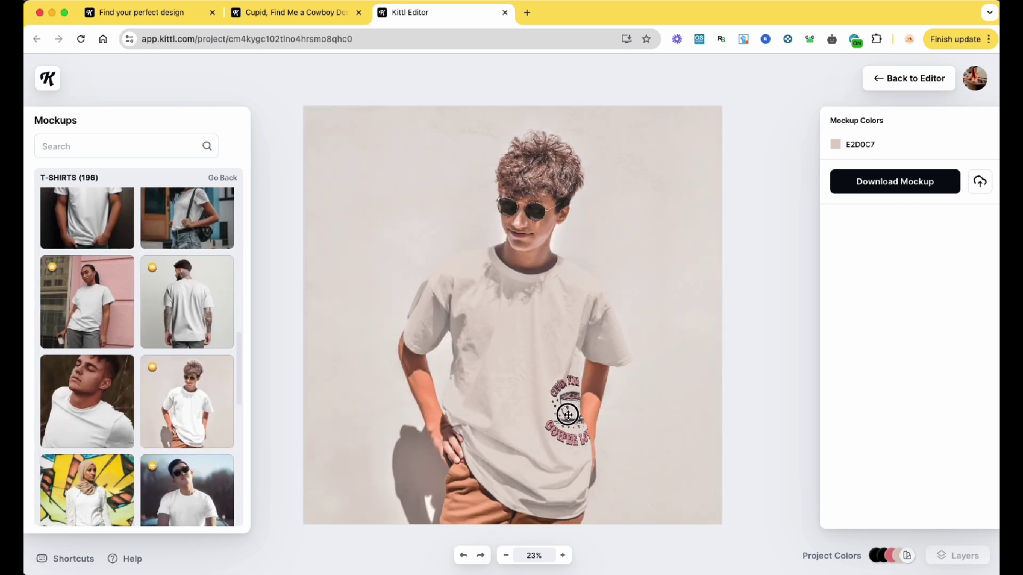
{"action": "left_click_drag", "start_coordinate": [506, 360], "coordinate": [506, 336]}
{"action": "left_click_drag", "start_coordinate": [557, 291], "coordinate": [589, 261]}
{"action": "left_click_drag", "start_coordinate": [533, 311], "coordinate": [527, 346]}
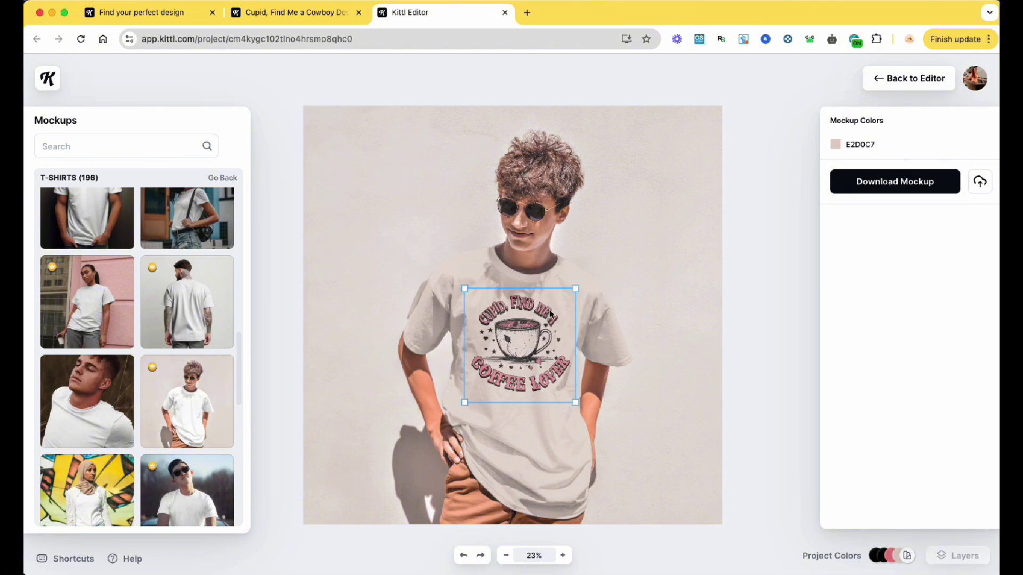
Step: Change the mockup's T-shirt color to white FFFFFF, and download the mockup
{"action": "left_click", "coordinate": [835, 145]}
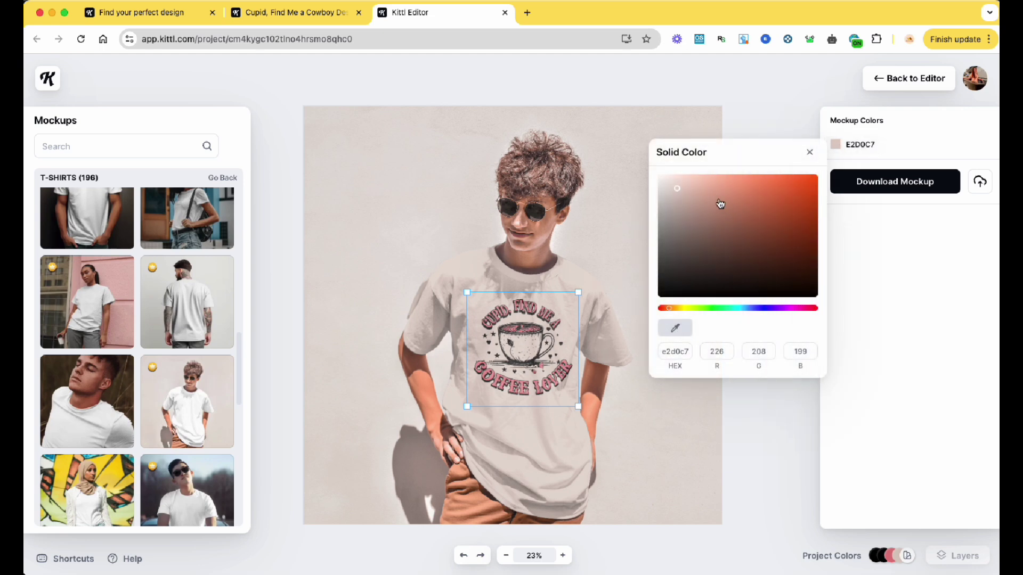
{"action": "left_click_drag", "start_coordinate": [674, 187], "coordinate": [658, 175]}
{"action": "mouse_move", "coordinate": [735, 315]}
{"action": "left_mouse_down"}
{"action": "mouse_move", "coordinate": [760, 306]}
{"action": "mouse_move", "coordinate": [730, 308]}
{"action": "left_mouse_up"}
{"action": "left_click_drag", "start_coordinate": [708, 181], "coordinate": [645, 171]}
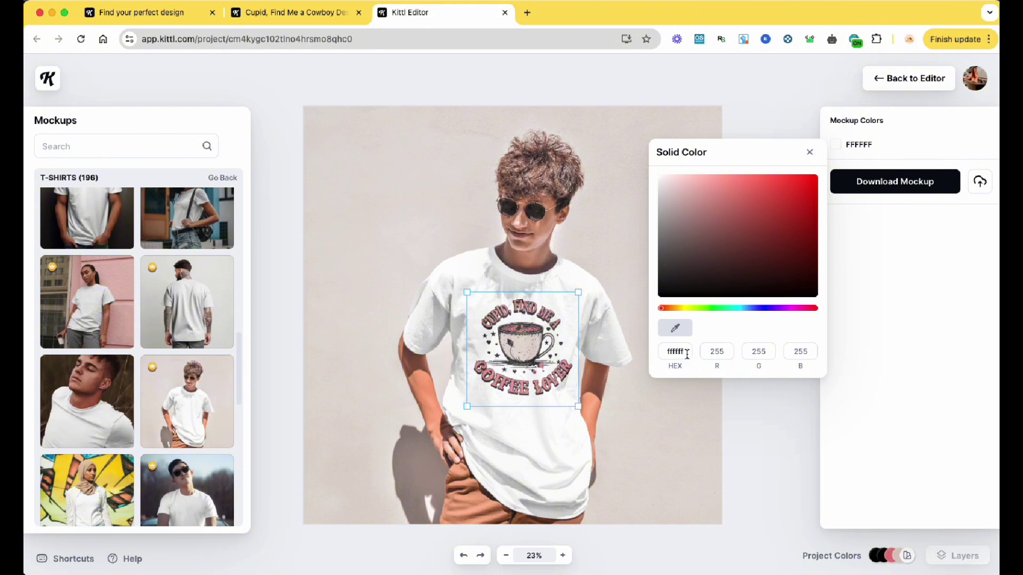
{"action": "left_click", "coordinate": [682, 116]}
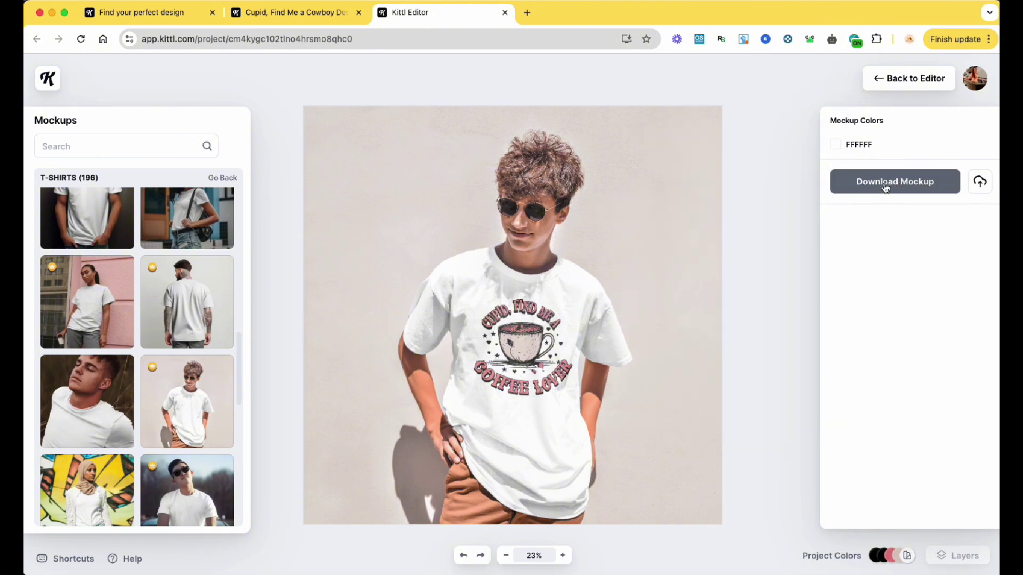
{"action": "left_click", "coordinate": [885, 187]}
{"action": "left_click", "coordinate": [512, 181]}
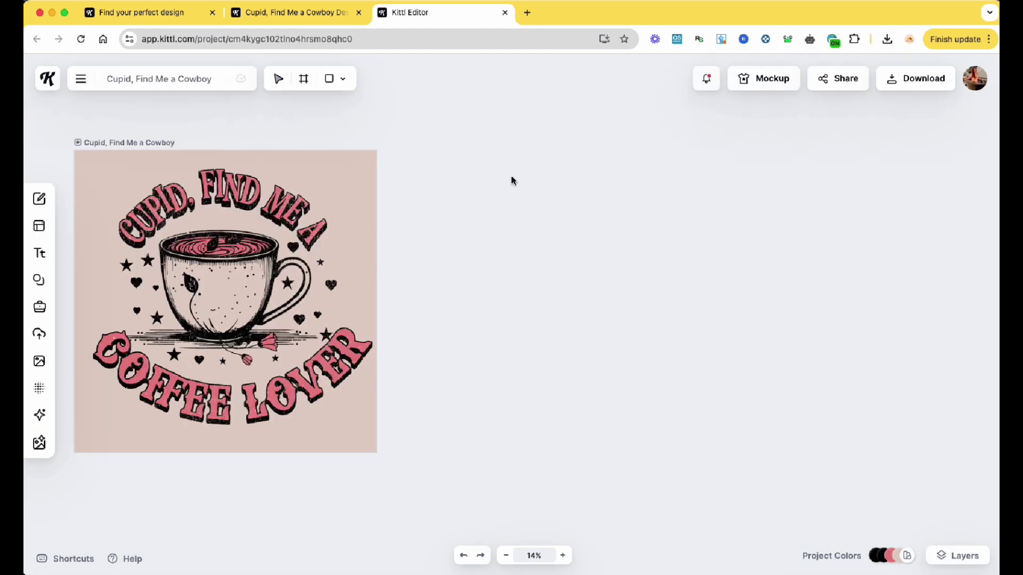
Step: Draw a second artboard beside the coffee lover design, and move a new headline text onto it
{"action": "left_click", "coordinate": [303, 79]}
{"action": "left_click_drag", "start_coordinate": [388, 151], "coordinate": [719, 456]}
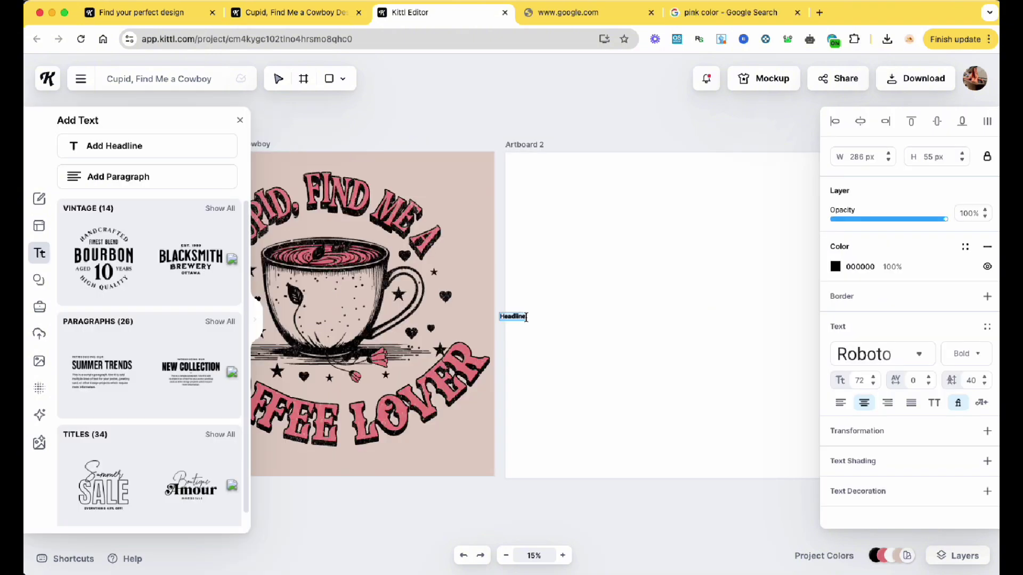
{"action": "left_click", "coordinate": [514, 315]}
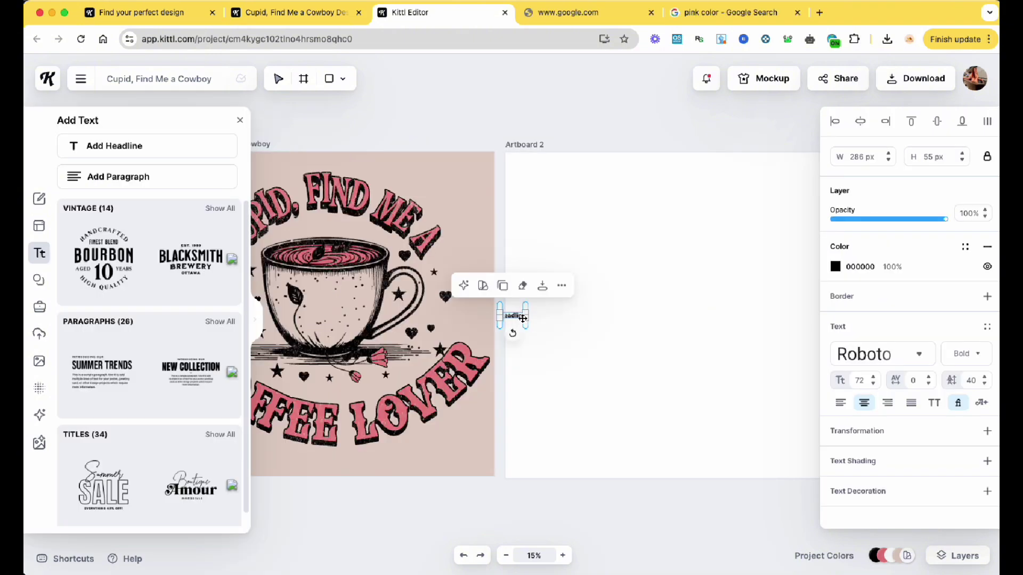
{"action": "left_click_drag", "start_coordinate": [527, 317], "coordinate": [545, 309]}
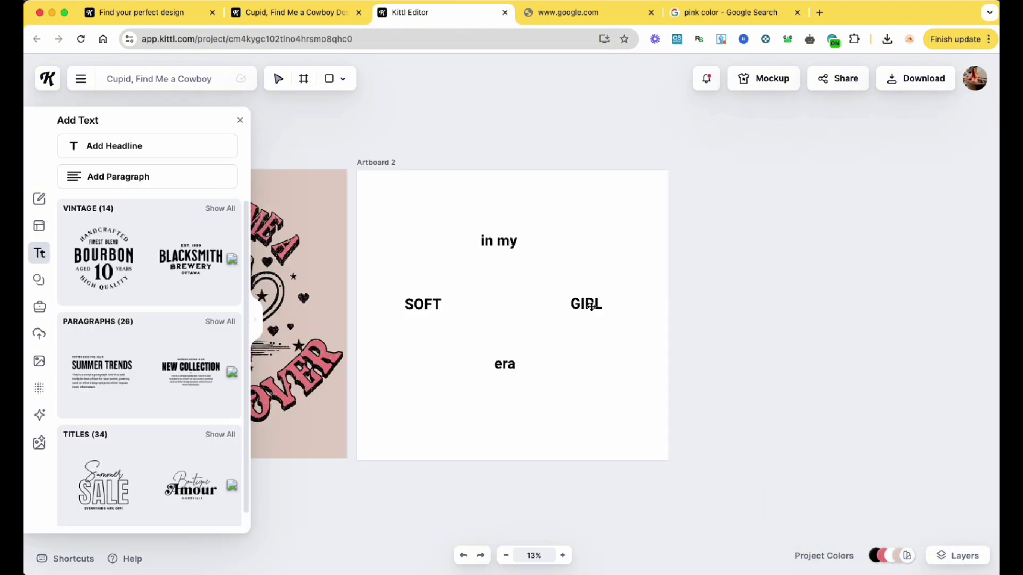
Step: Set the GIRL text on Artboard 2 to the Abril Fatface typeface and color it pink FF8DA1
{"action": "left_click", "coordinate": [590, 306]}
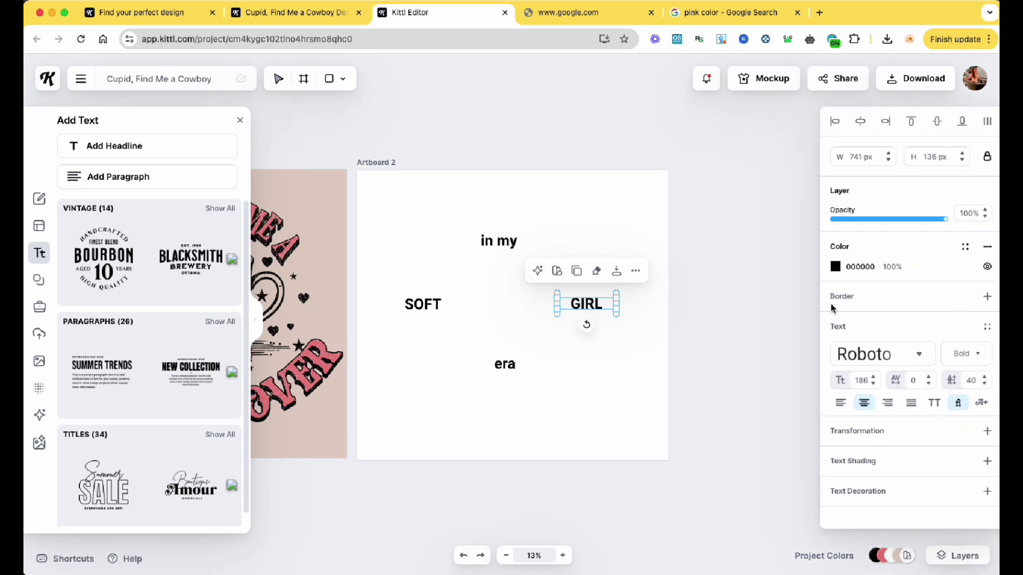
{"action": "left_click", "coordinate": [884, 357]}
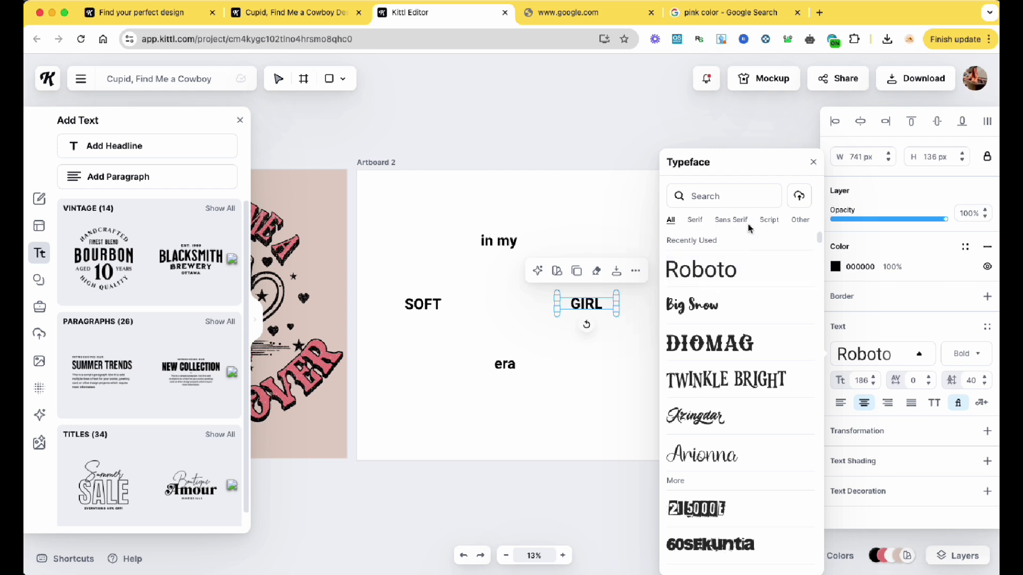
{"action": "scroll", "coordinate": [733, 405], "scroll_direction": "down", "scroll_amount": 4}
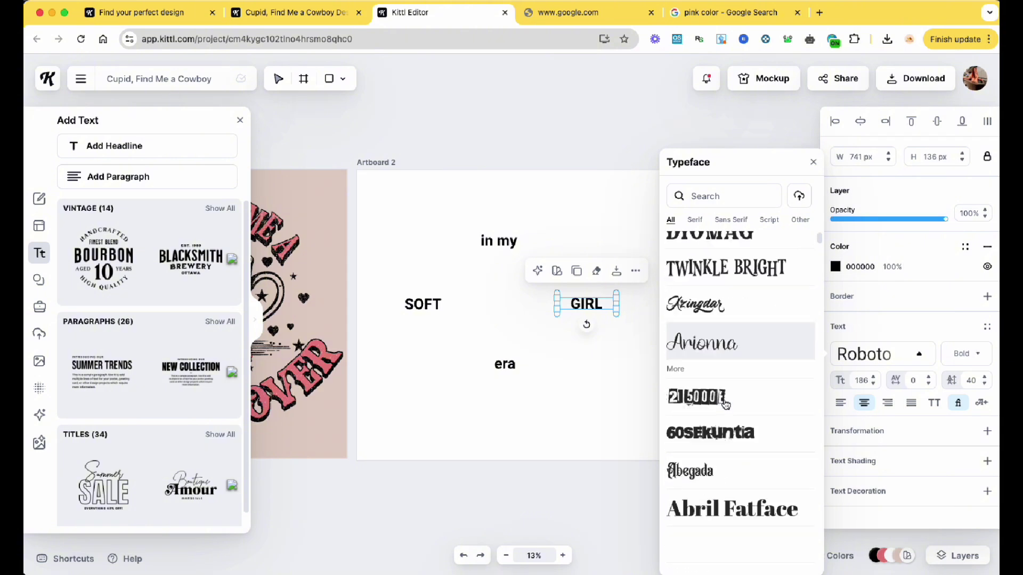
{"action": "left_click", "coordinate": [733, 434]}
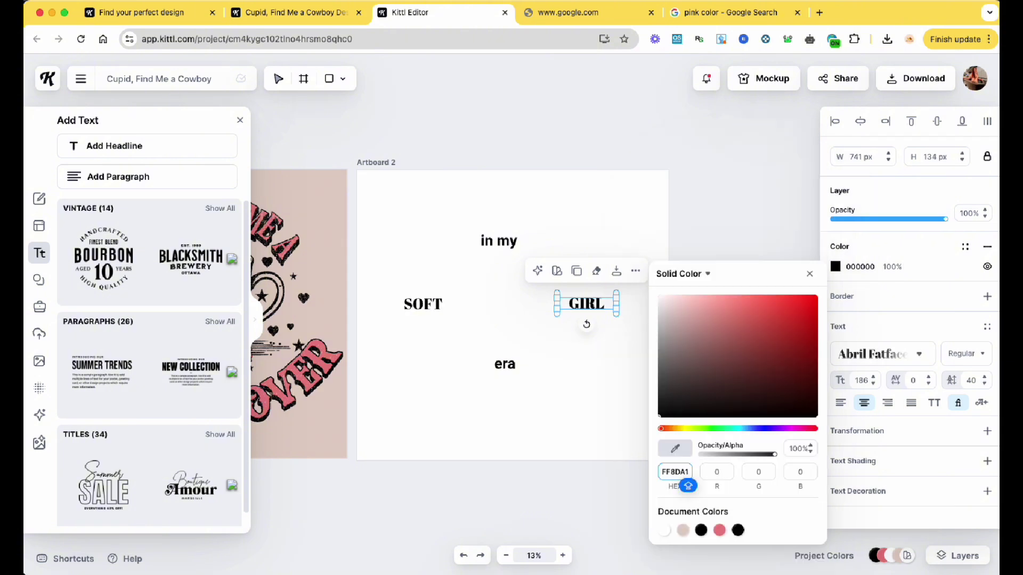
{"action": "key", "text": "Return"}
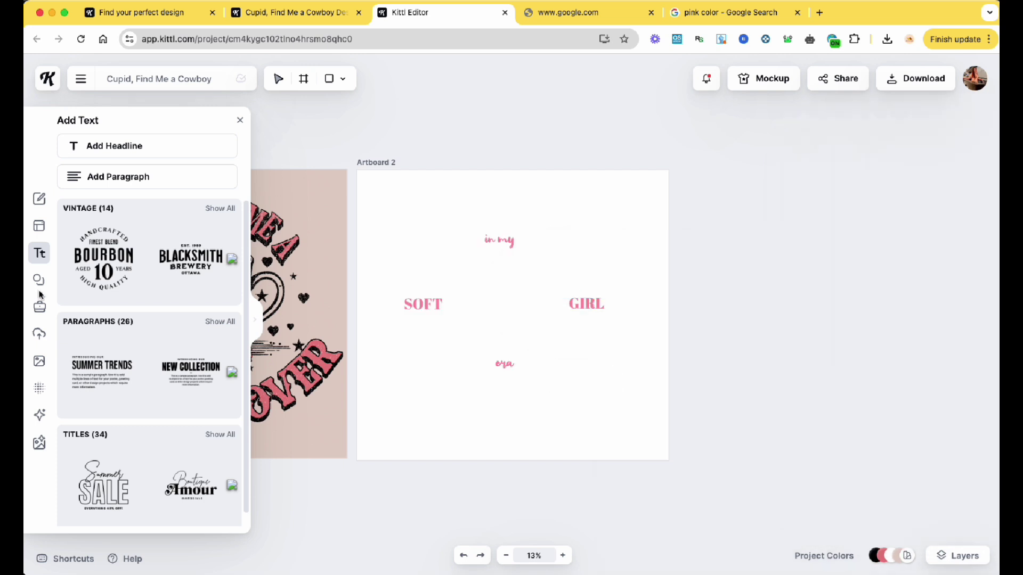
Step: Search the elements library for "coquette" and look through the matching graphics
{"action": "left_click", "coordinate": [40, 281]}
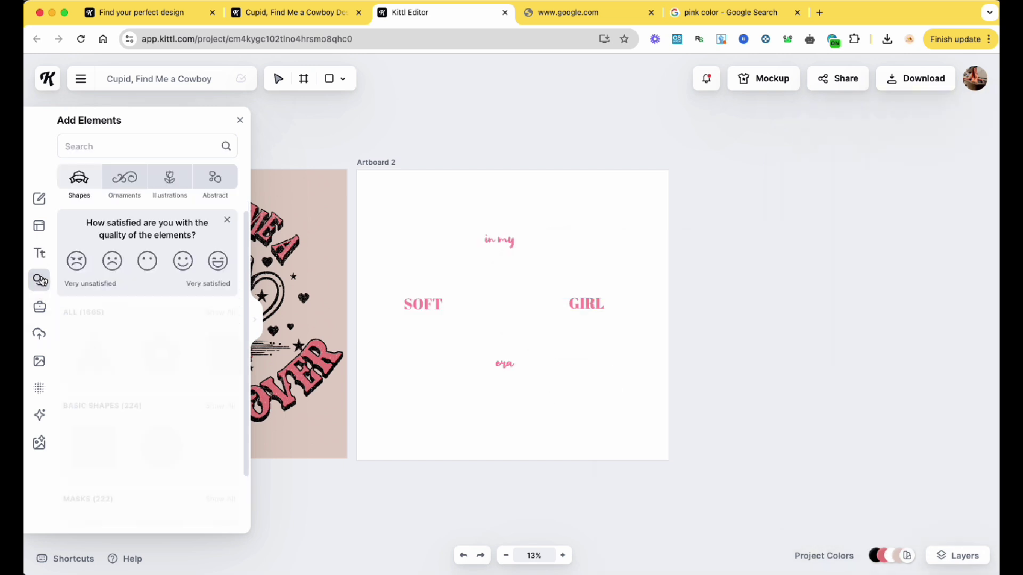
{"action": "left_click", "coordinate": [84, 147]}
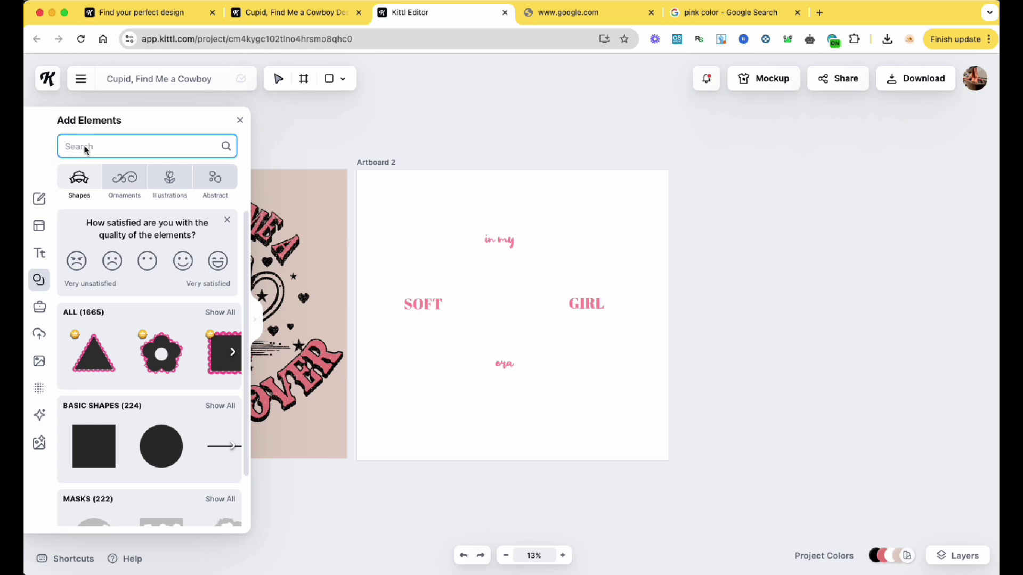
{"action": "type", "text": "coquette"}
{"action": "key", "text": "Return"}
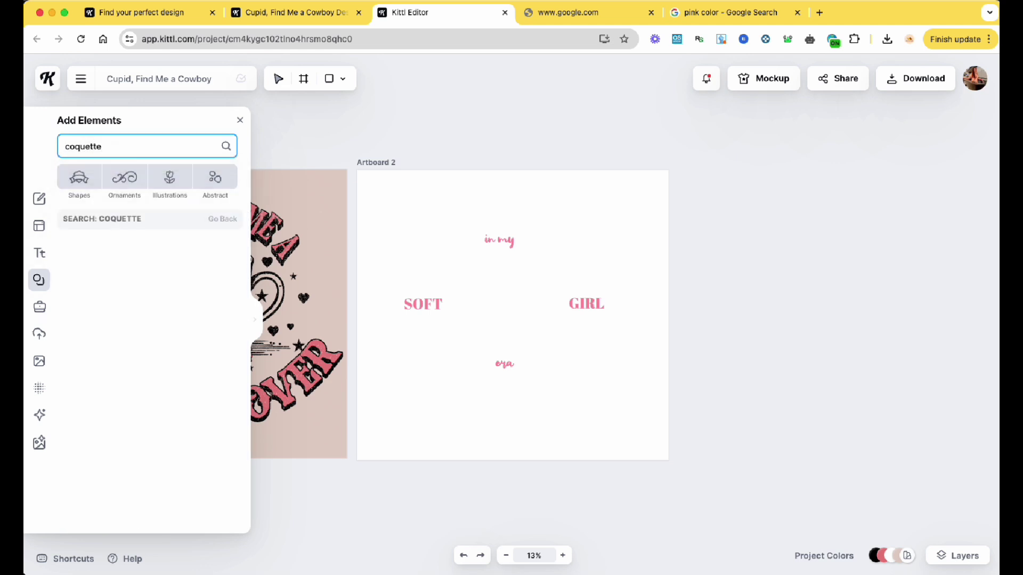
{"action": "scroll", "coordinate": [186, 363], "scroll_direction": "down", "scroll_amount": 5}
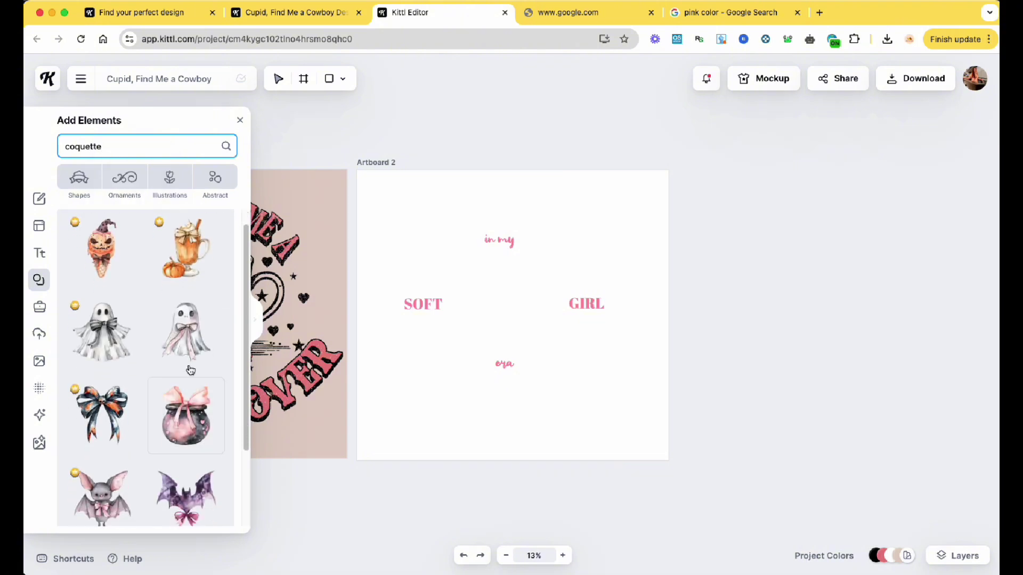
{"action": "scroll", "coordinate": [182, 358], "scroll_direction": "up", "scroll_amount": 5}
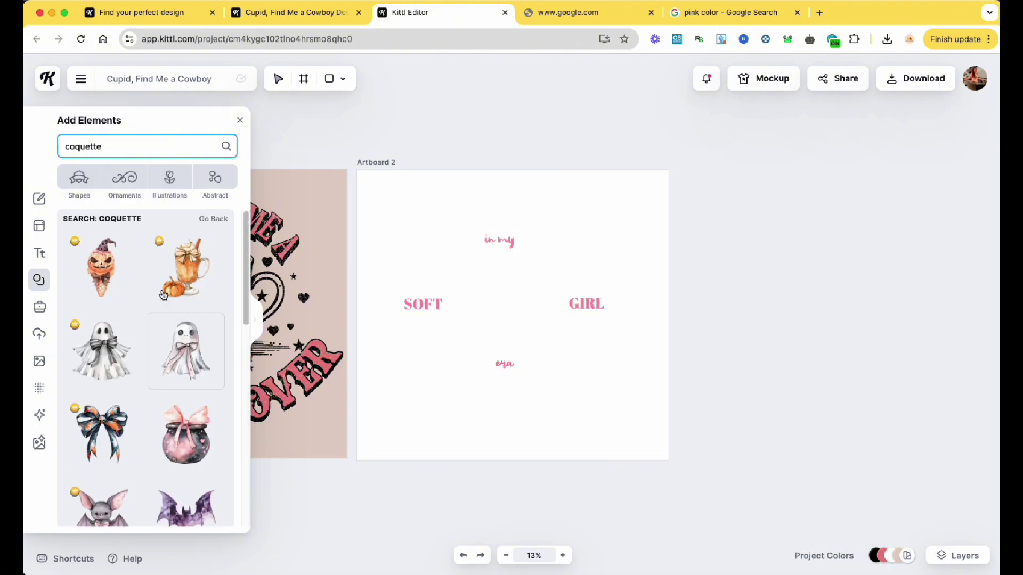
Step: Switch the elements library to Illustrations and browse its collections
{"action": "left_click", "coordinate": [170, 184]}
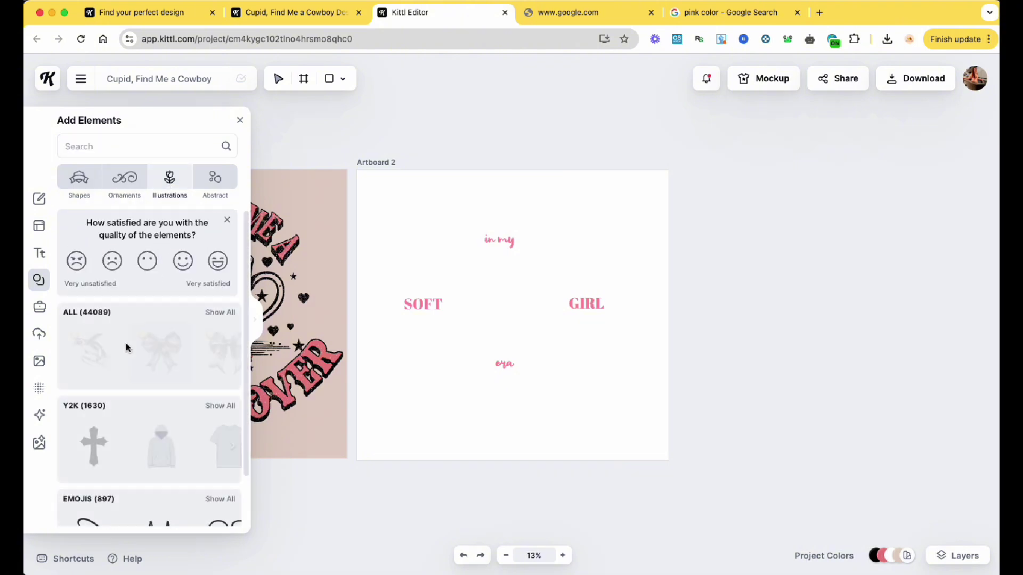
{"action": "scroll", "coordinate": [144, 362], "scroll_direction": "down", "scroll_amount": 1}
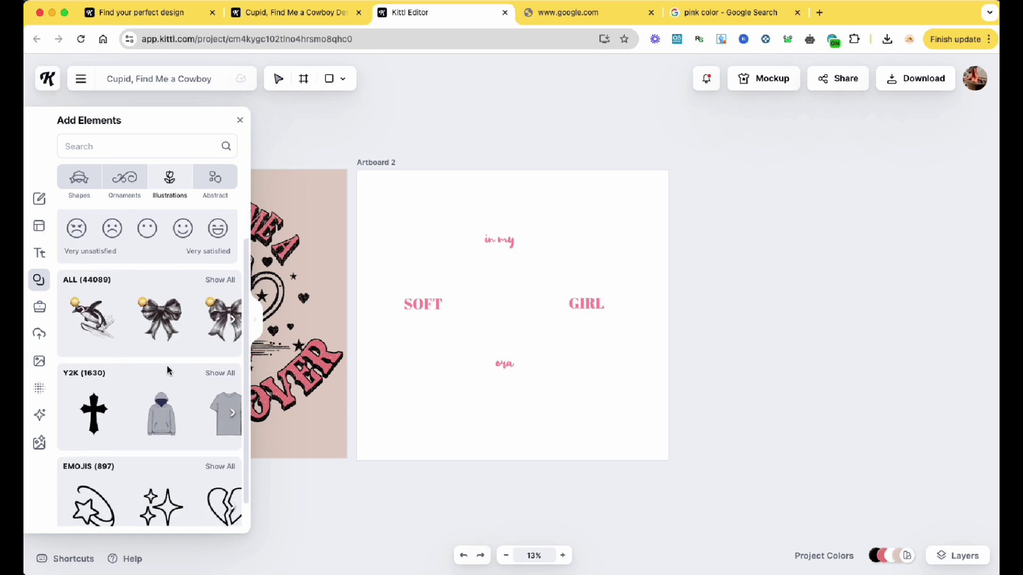